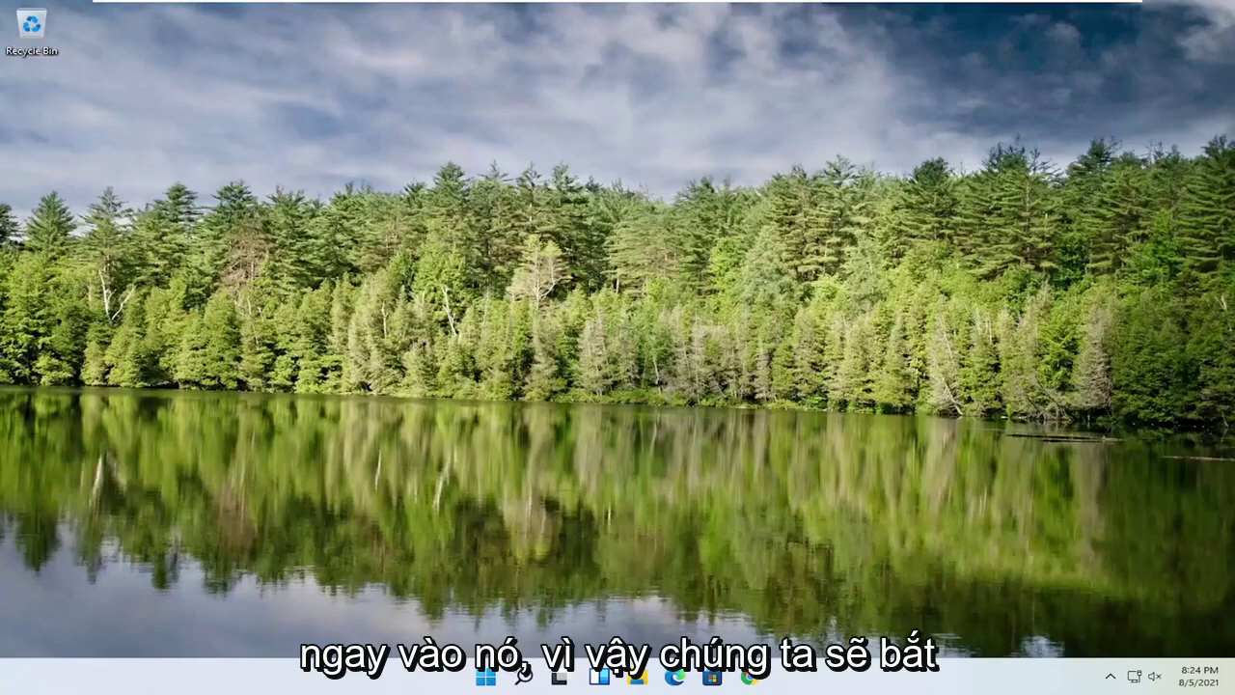
# Step: Launch Registry Editor as administrator by searching for regedit, approving the UAC prompt
pyautogui.click(524, 676)
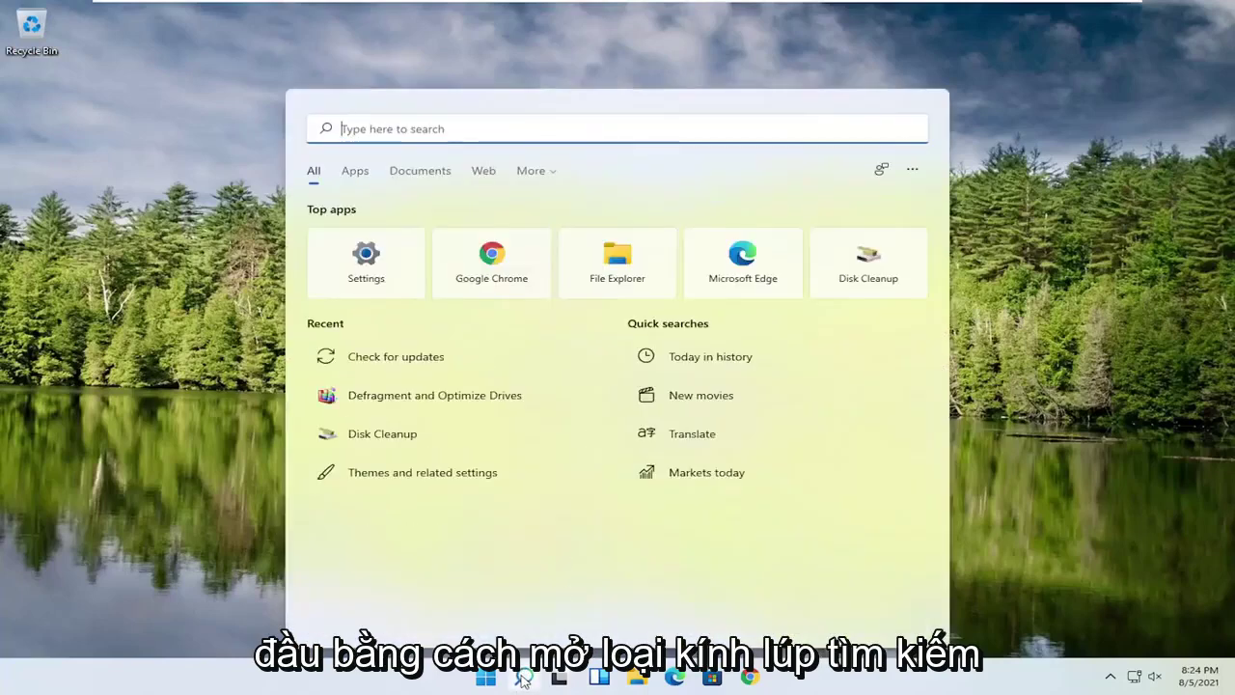
pyautogui.write('regedit')
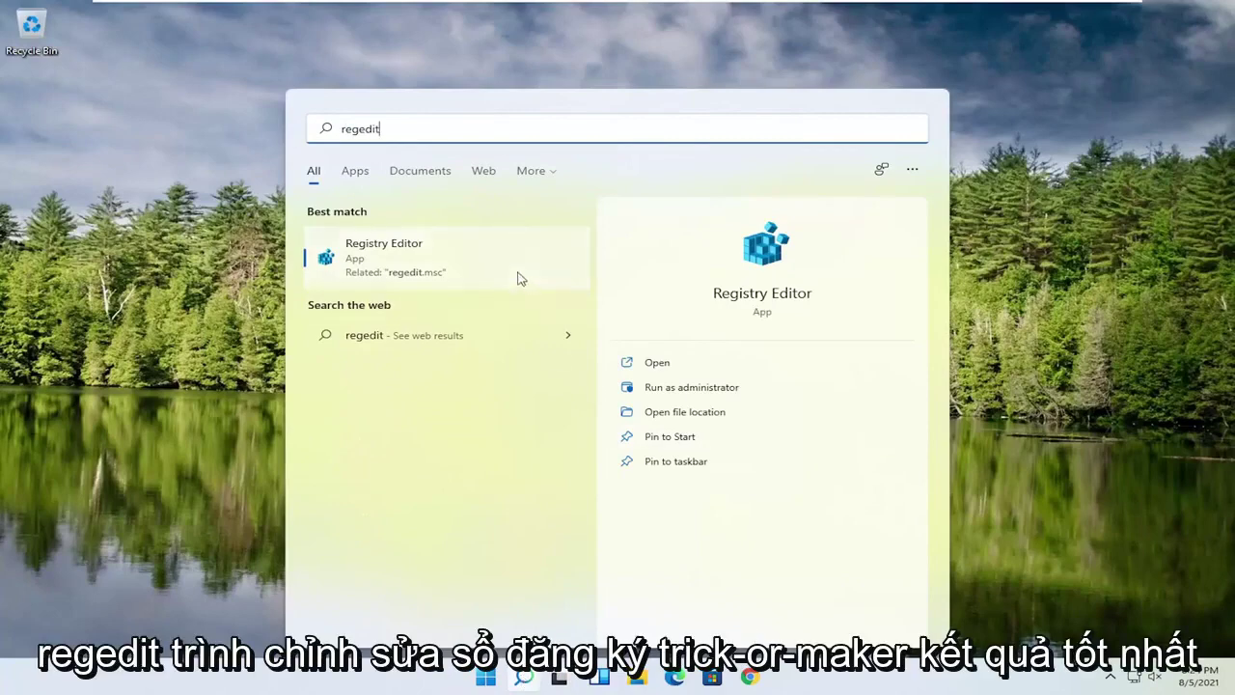
pyautogui.rightClick(366, 259)
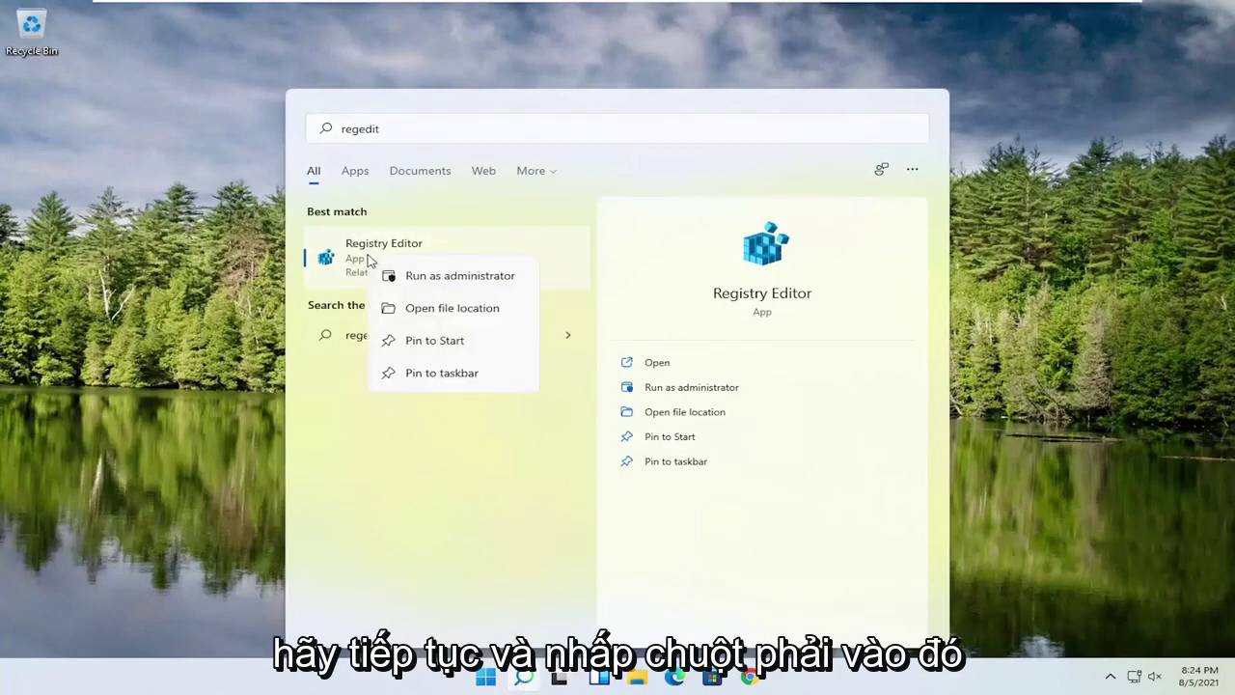
pyautogui.click(432, 279)
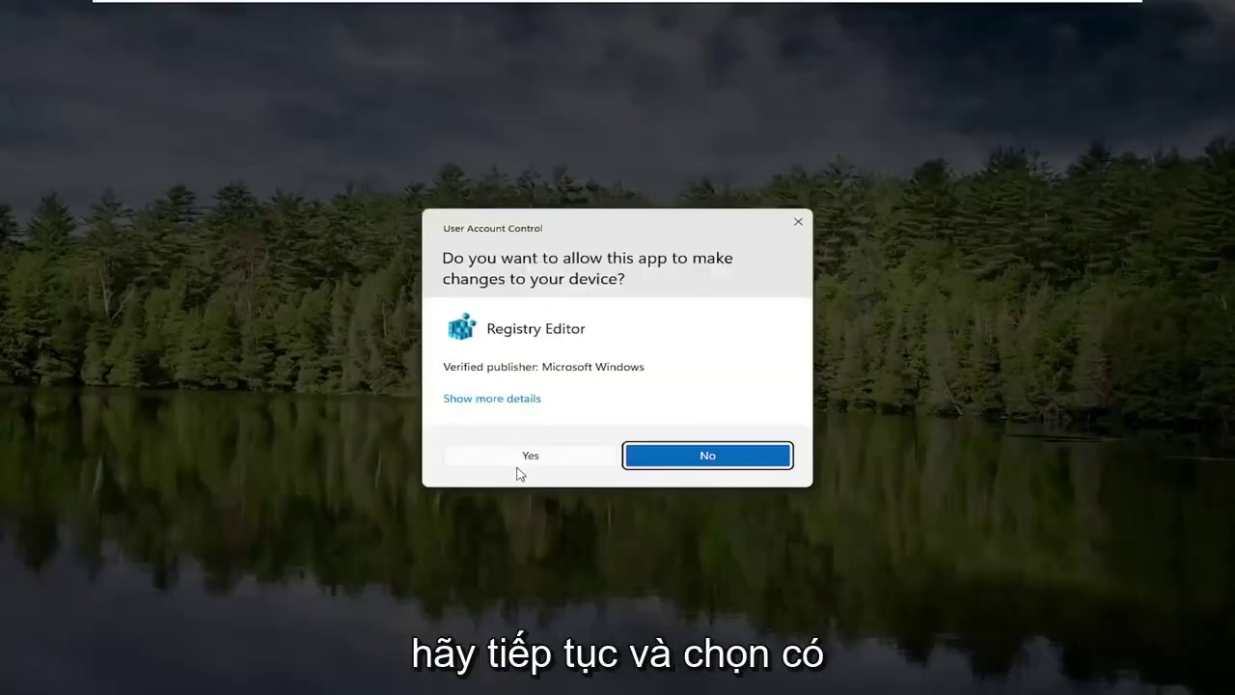
pyautogui.click(518, 459)
pyautogui.moveTo(457, 134); pyautogui.dragTo(499, 82)
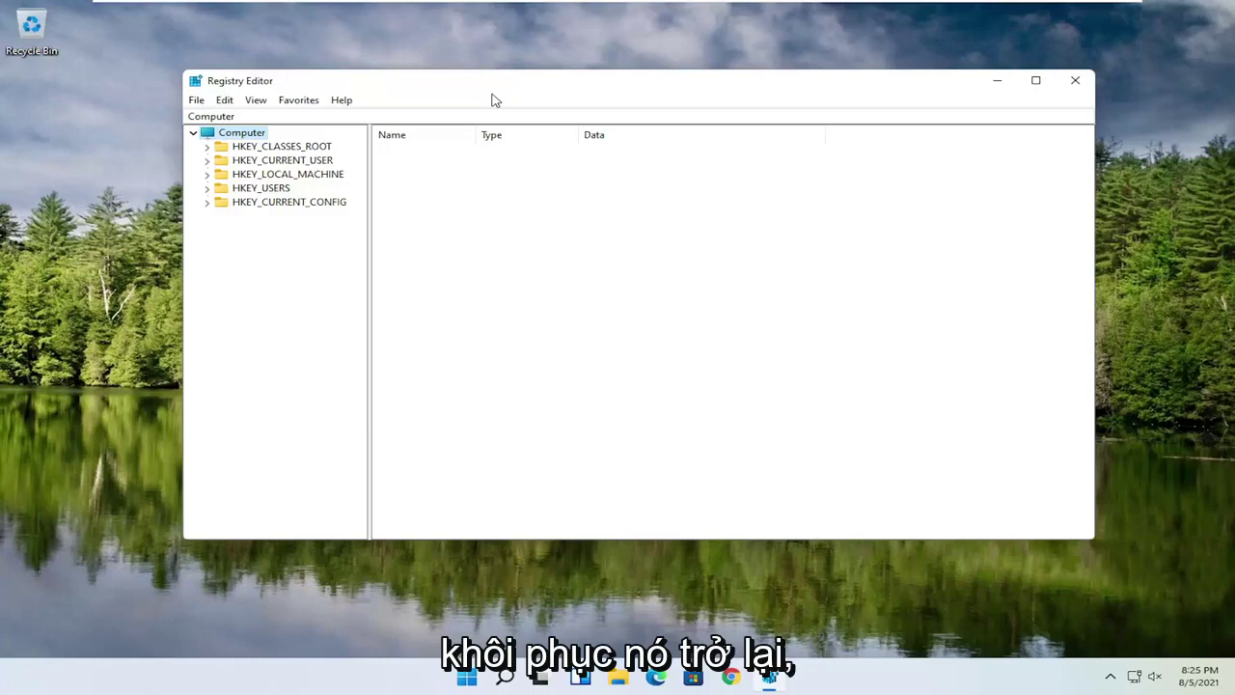
pyautogui.click(198, 101)
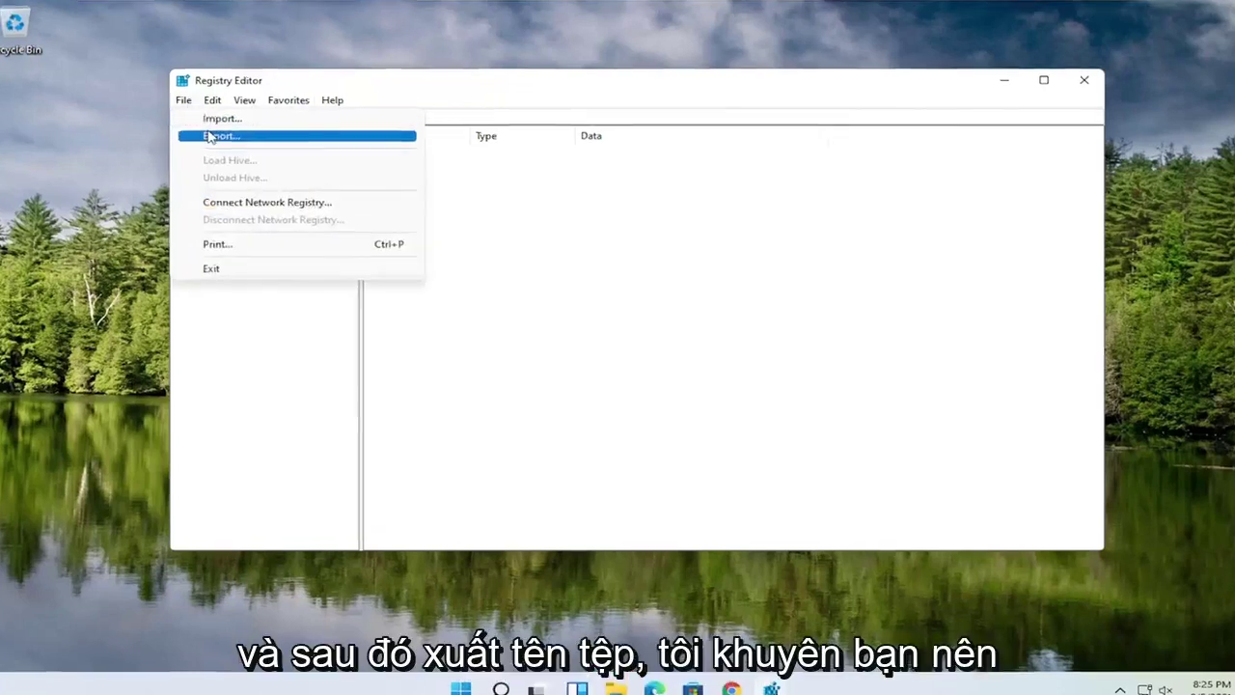
pyautogui.click(210, 136)
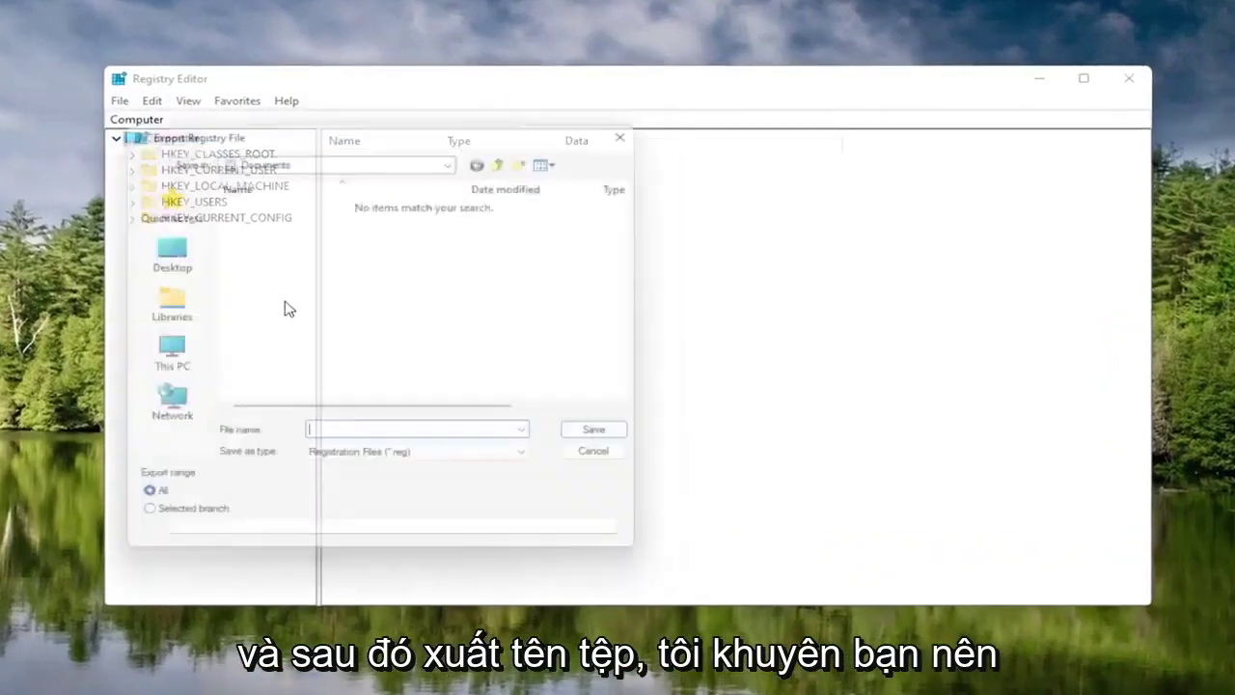
pyautogui.moveTo(244, 130); pyautogui.dragTo(432, 118)
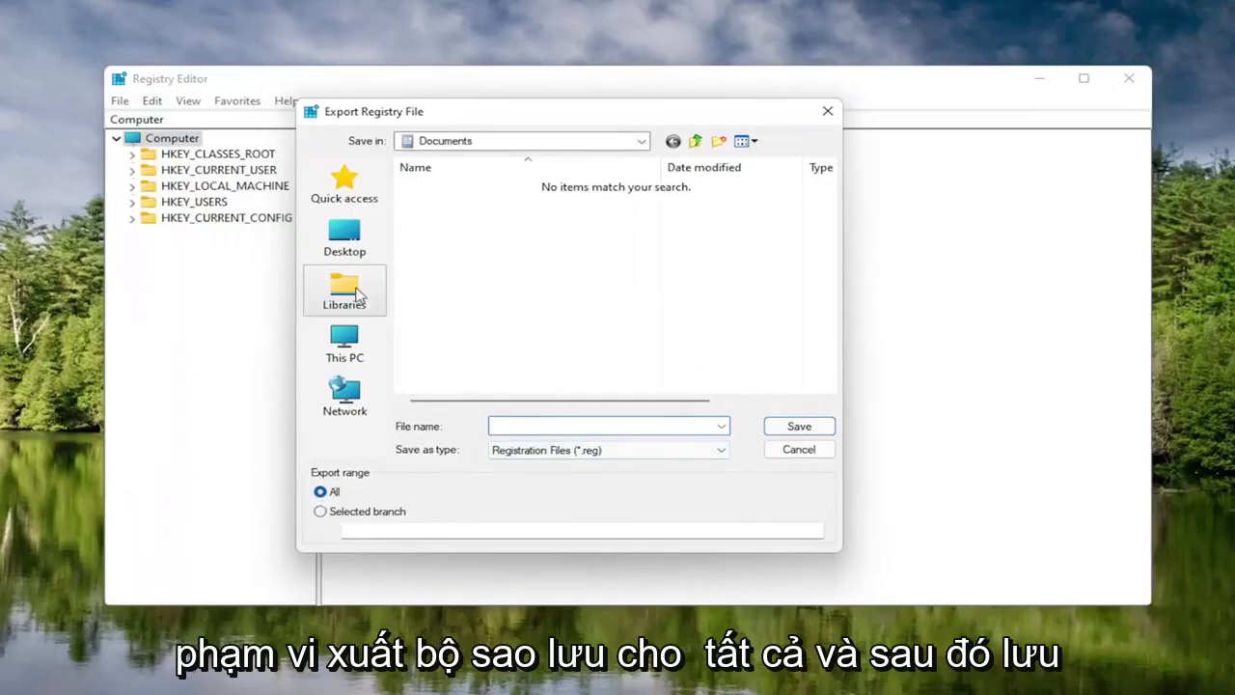
pyautogui.click(352, 233)
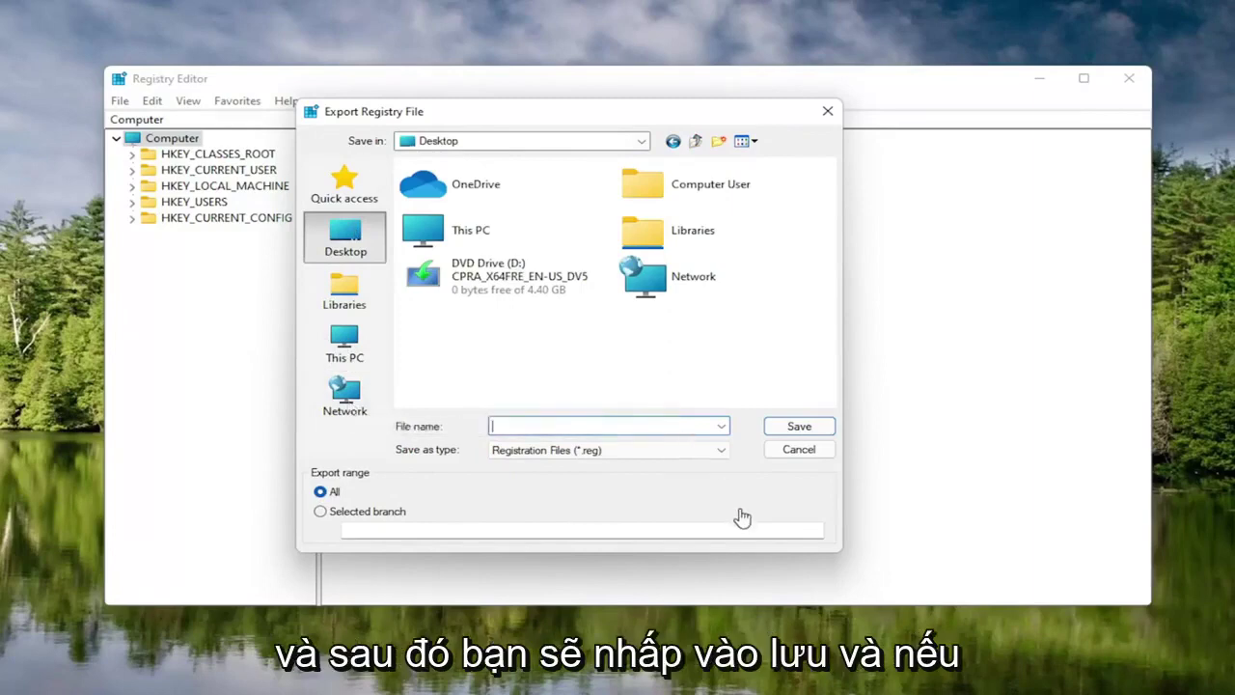
pyautogui.click(799, 448)
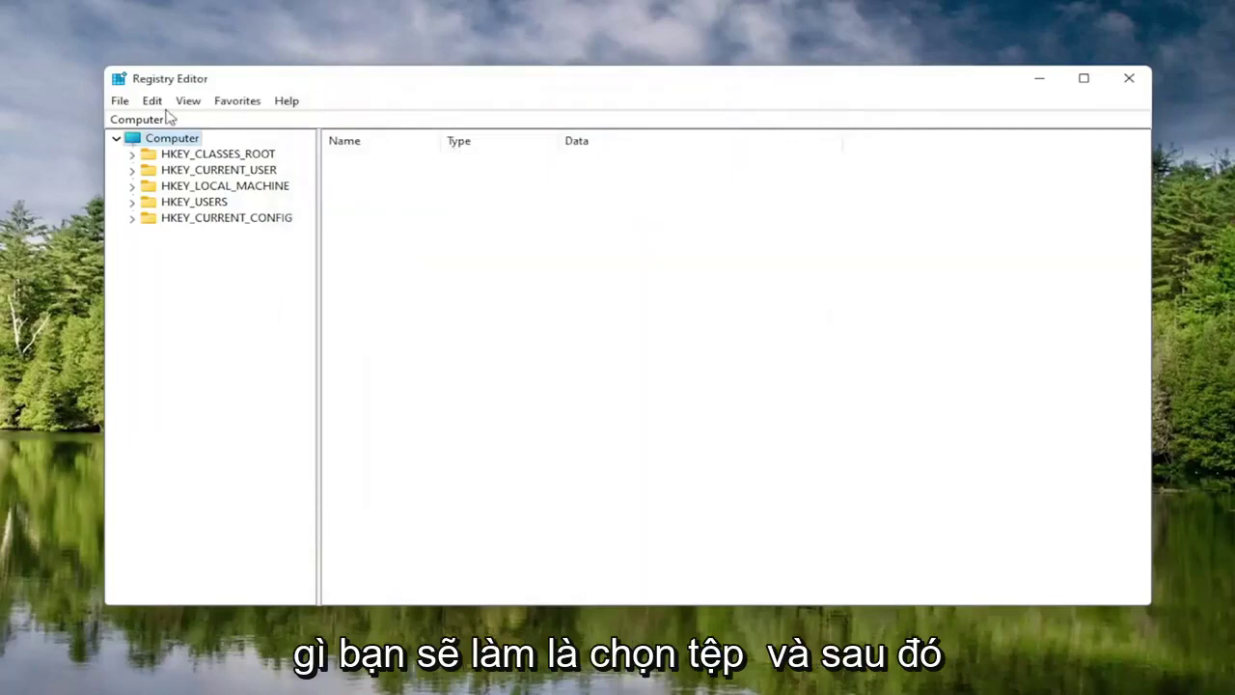
pyautogui.click(120, 100)
pyautogui.click(145, 122)
pyautogui.click(185, 266)
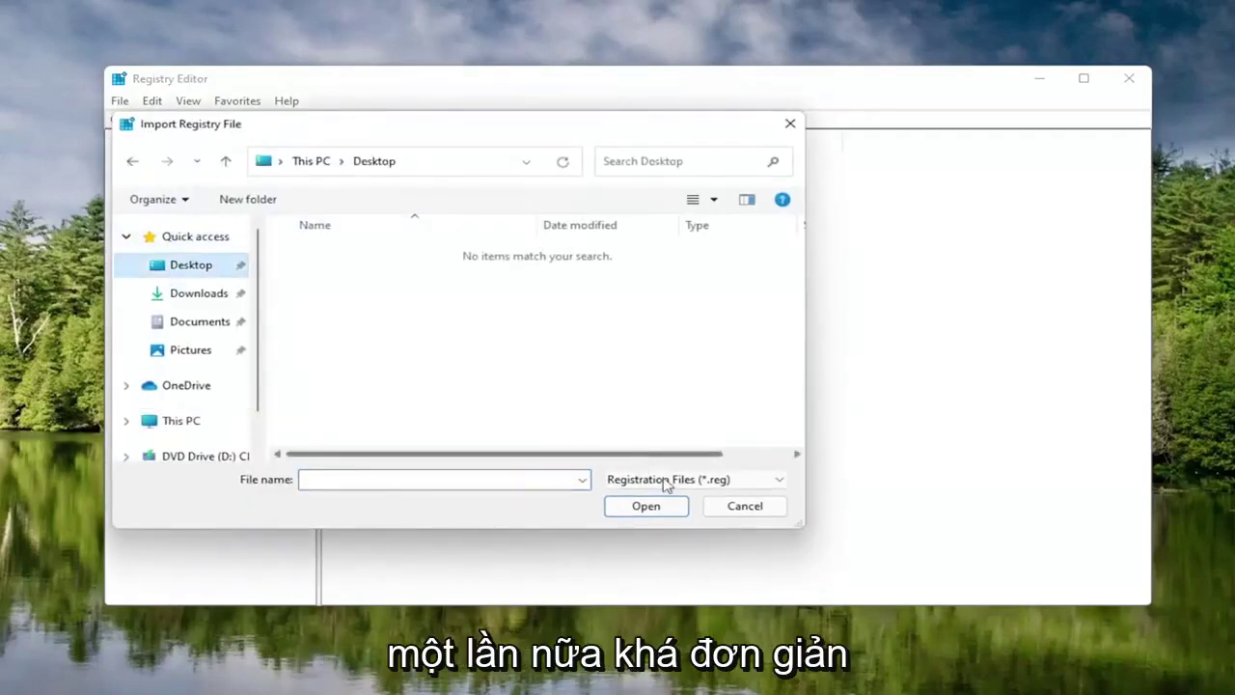
pyautogui.click(739, 506)
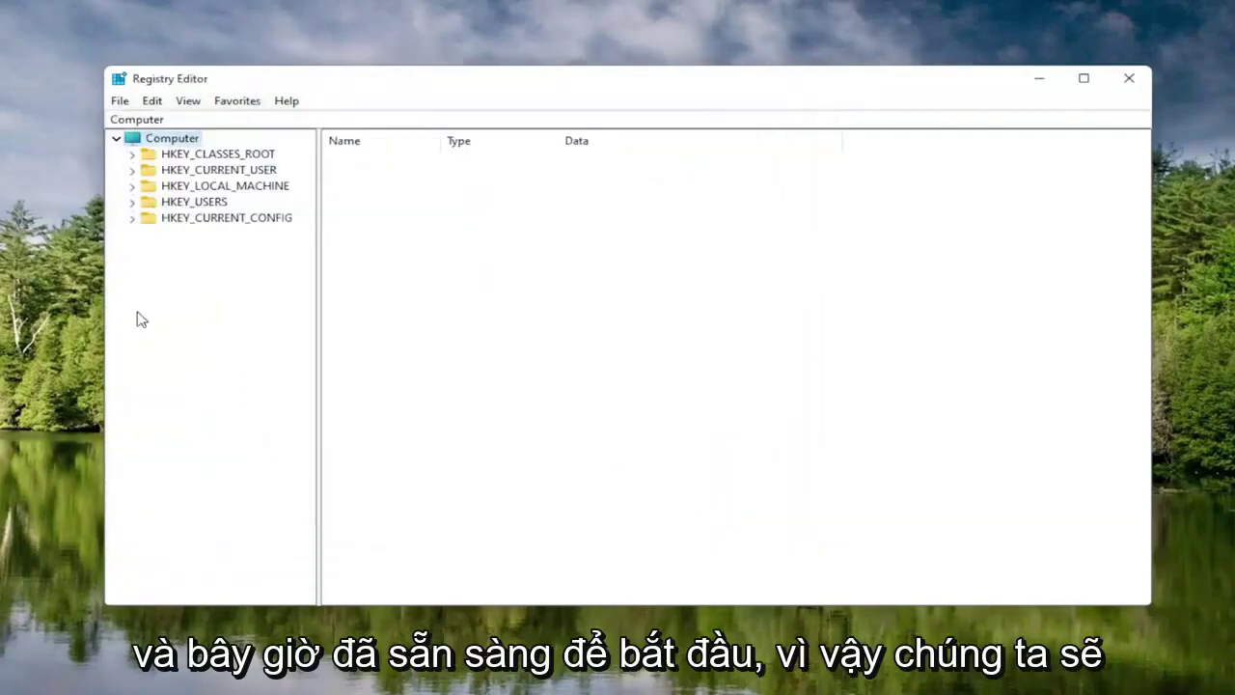
# Step: Expand HKEY_LOCAL_MACHINE > SOFTWARE > Microsoft in the key tree, widening the tree pane
pyautogui.doubleClick(205, 186)
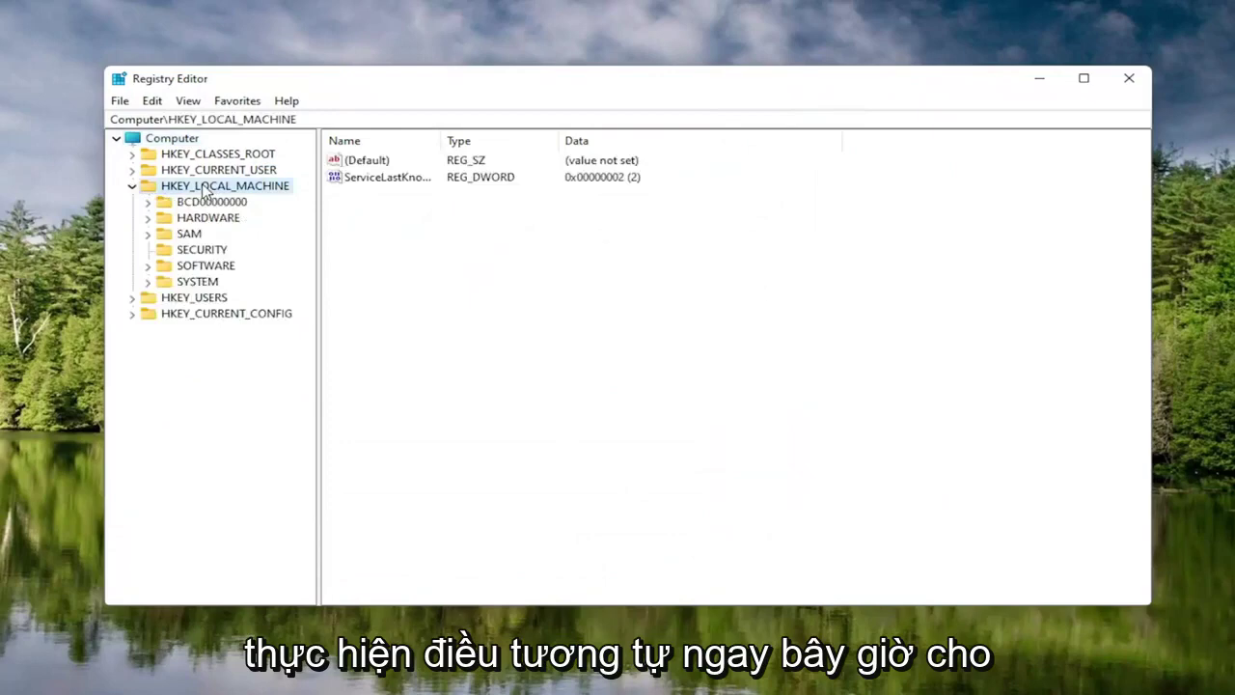
pyautogui.doubleClick(204, 265)
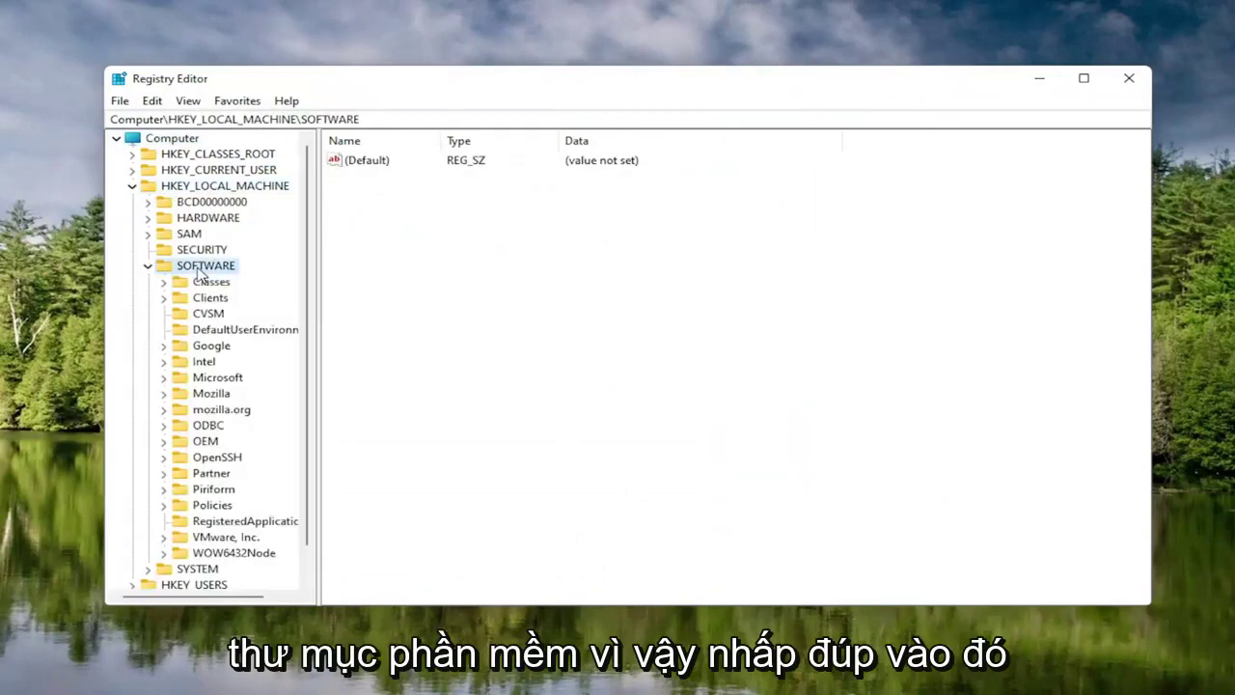
pyautogui.doubleClick(214, 377)
pyautogui.moveTo(319, 328); pyautogui.dragTo(400, 322)
pyautogui.scroll(-18, 242, 441)
pyautogui.scroll(-20, 243, 443)
pyautogui.scroll(-7, 236, 415)
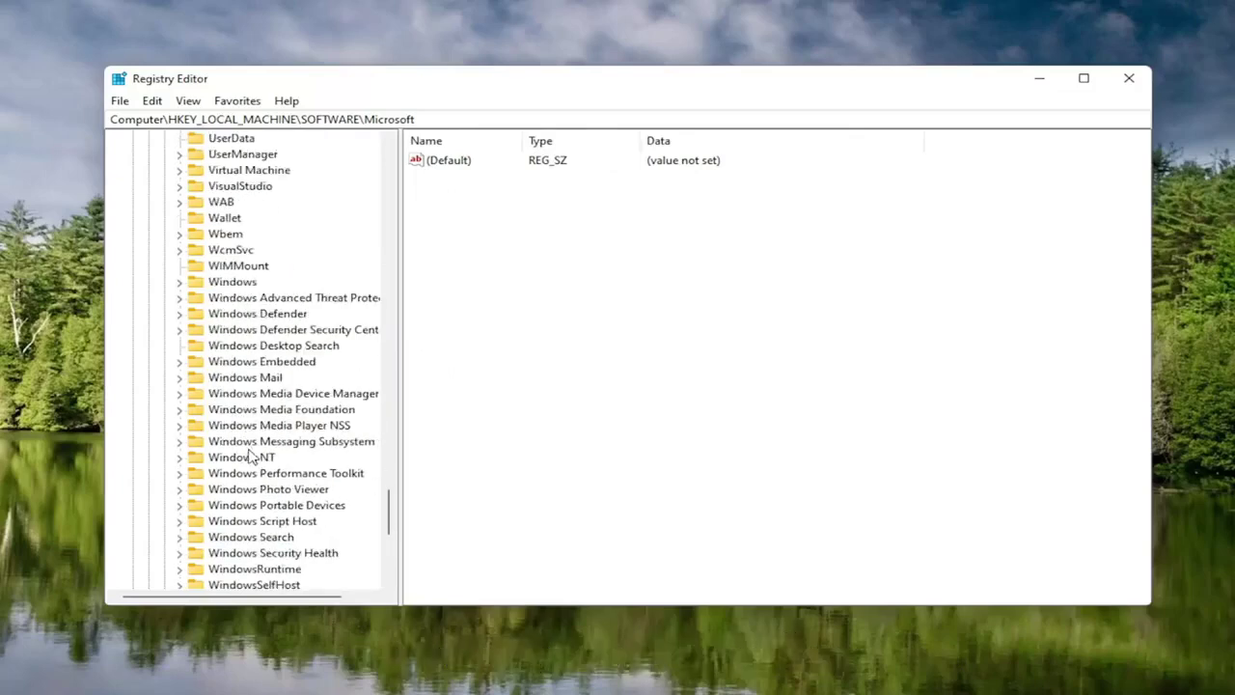
# Step: Open Windows NT\CurrentVersion\Multimedia\SystemProfile to list NetworkThrottlingIndex and SystemResponsiveness
pyautogui.doubleClick(249, 459)
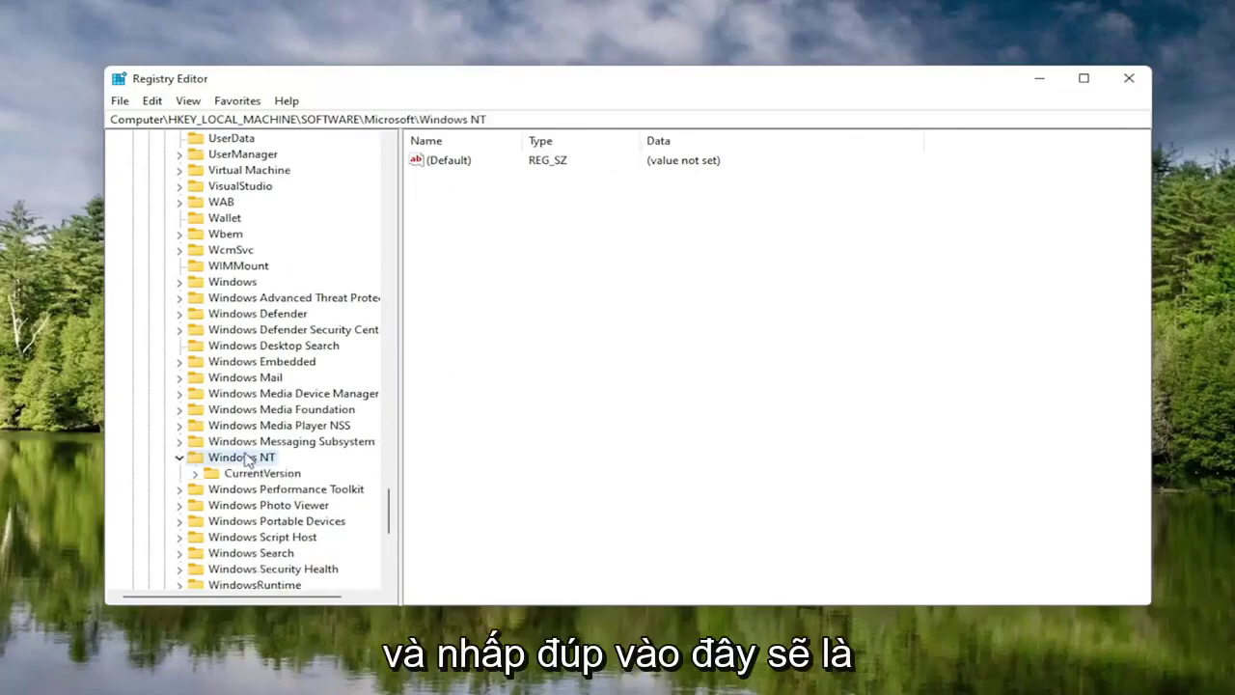
pyautogui.doubleClick(251, 475)
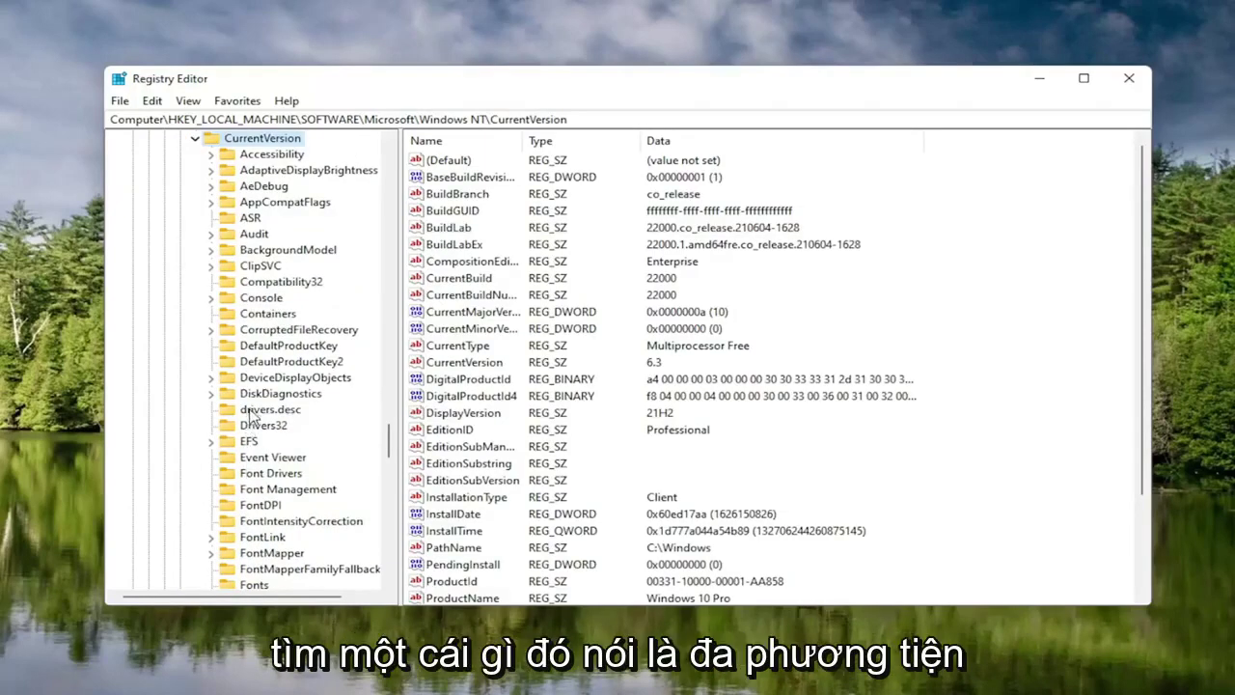
pyautogui.scroll(-7, 249, 413)
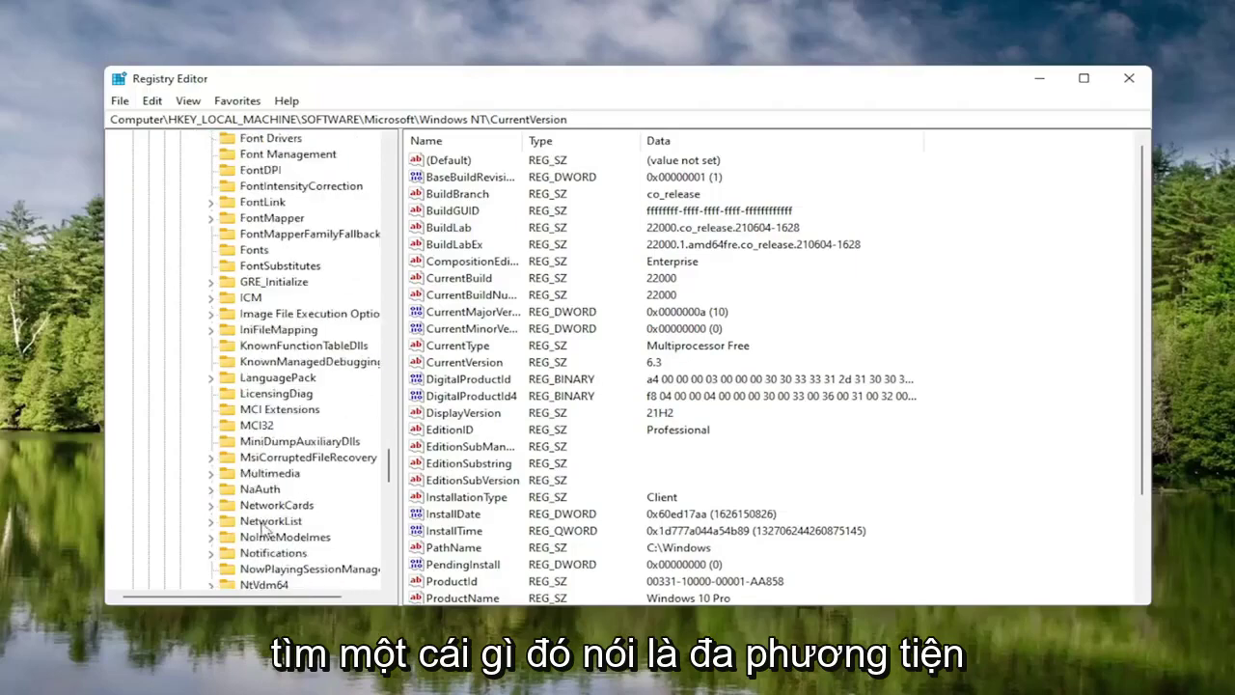
pyautogui.scroll(-1, 263, 428)
pyautogui.click(266, 430)
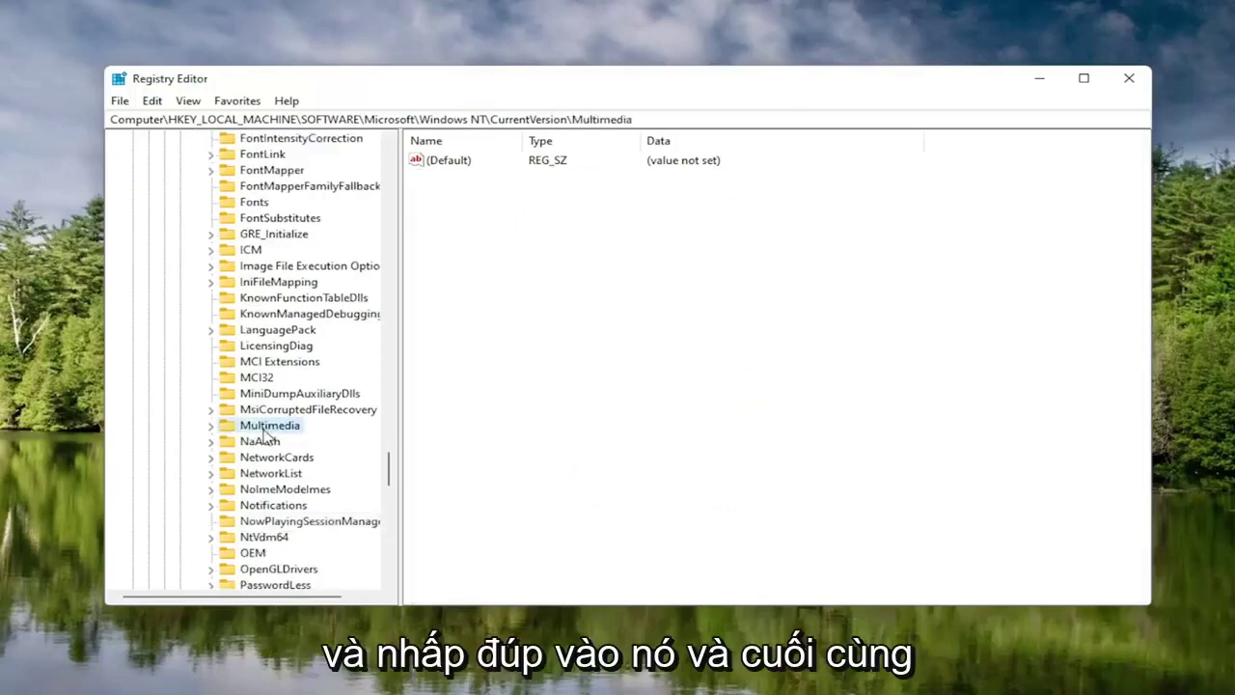
pyautogui.doubleClick(264, 430)
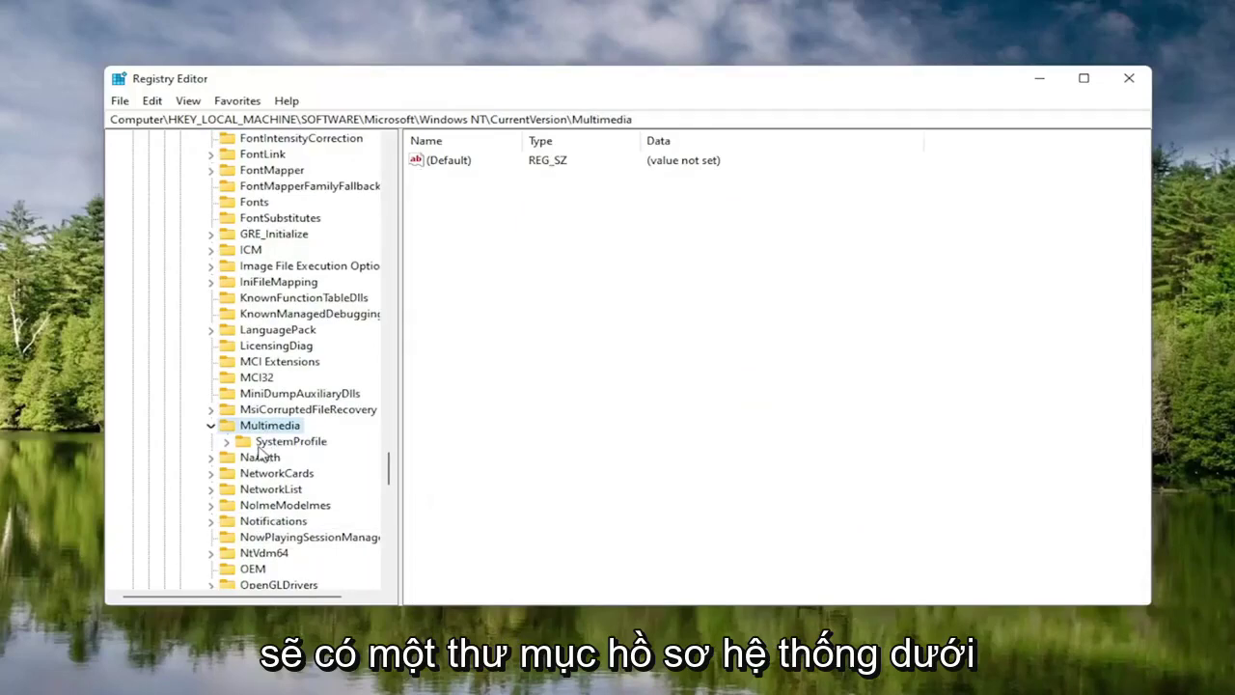
pyautogui.click(259, 446)
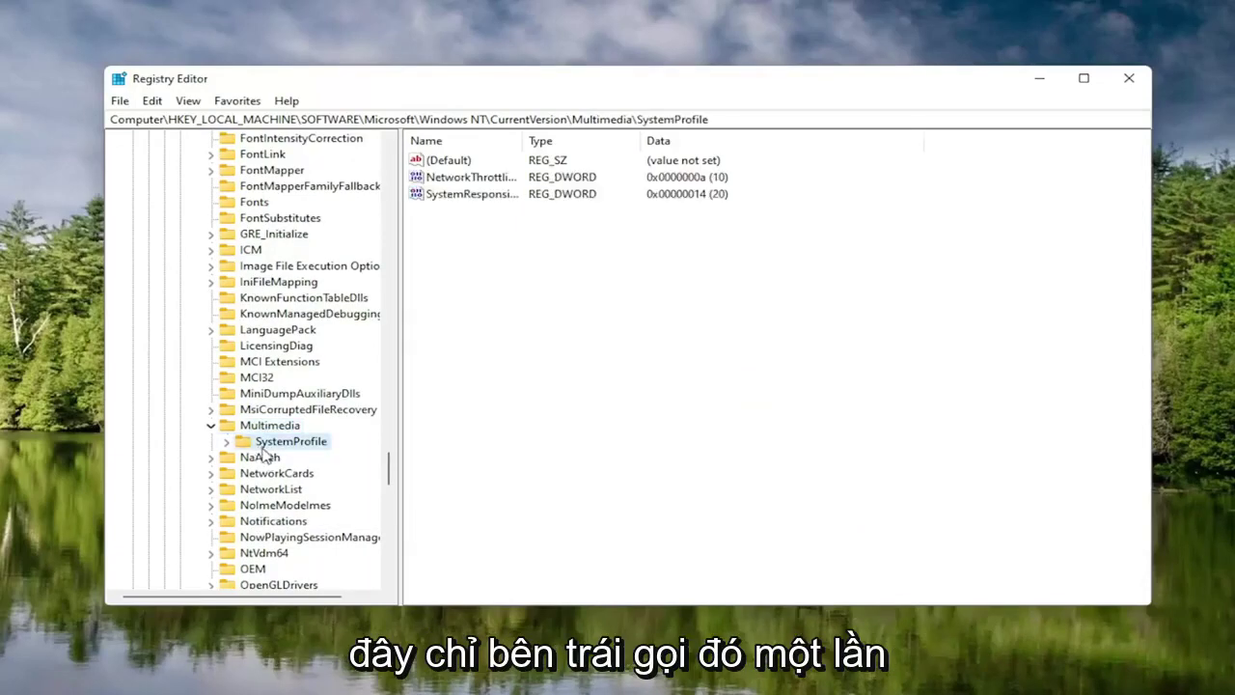
pyautogui.moveTo(522, 140); pyautogui.dragTo(642, 143)
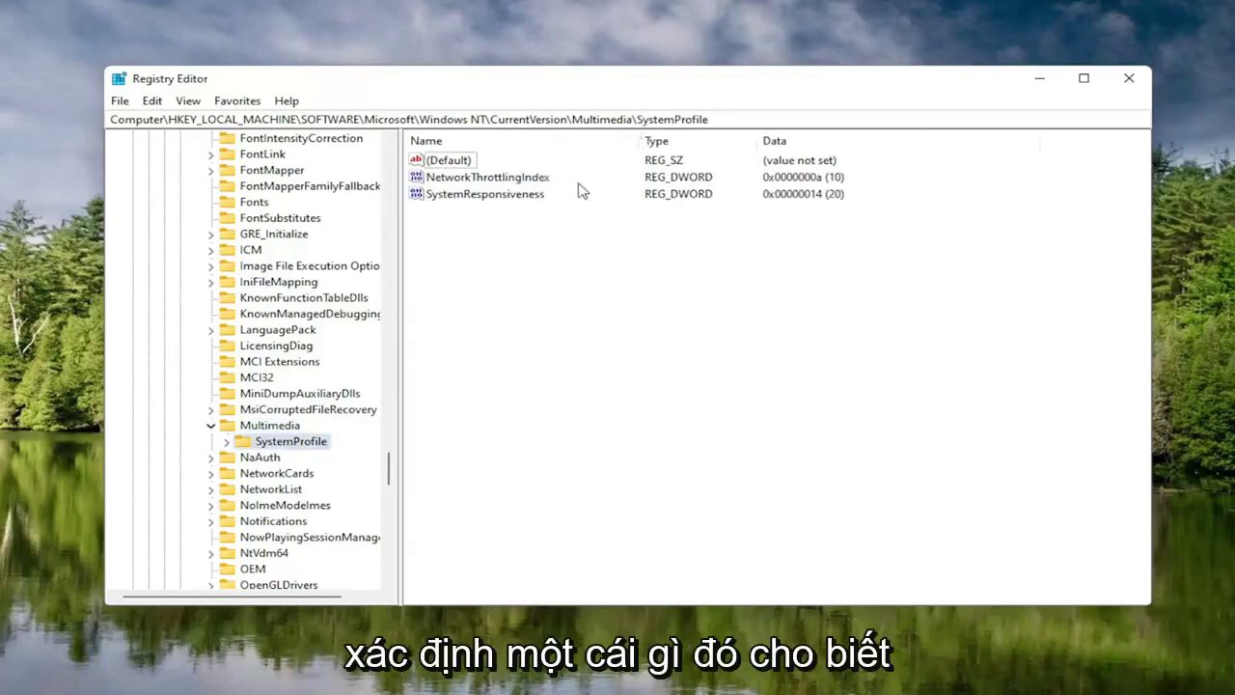
# Step: Replace NetworkThrottlingIndex's value data with hexadecimal FFFFFFFF in its edit dialog
pyautogui.doubleClick(494, 180)
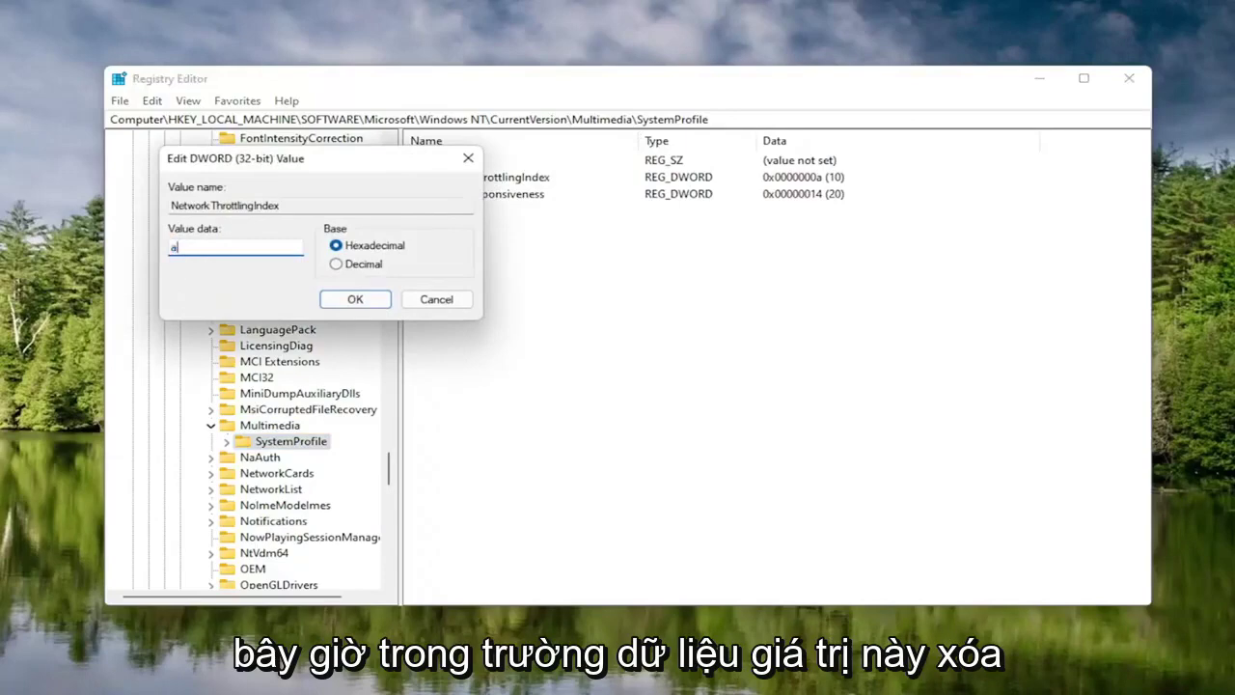
pyautogui.moveTo(268, 166); pyautogui.dragTo(630, 209)
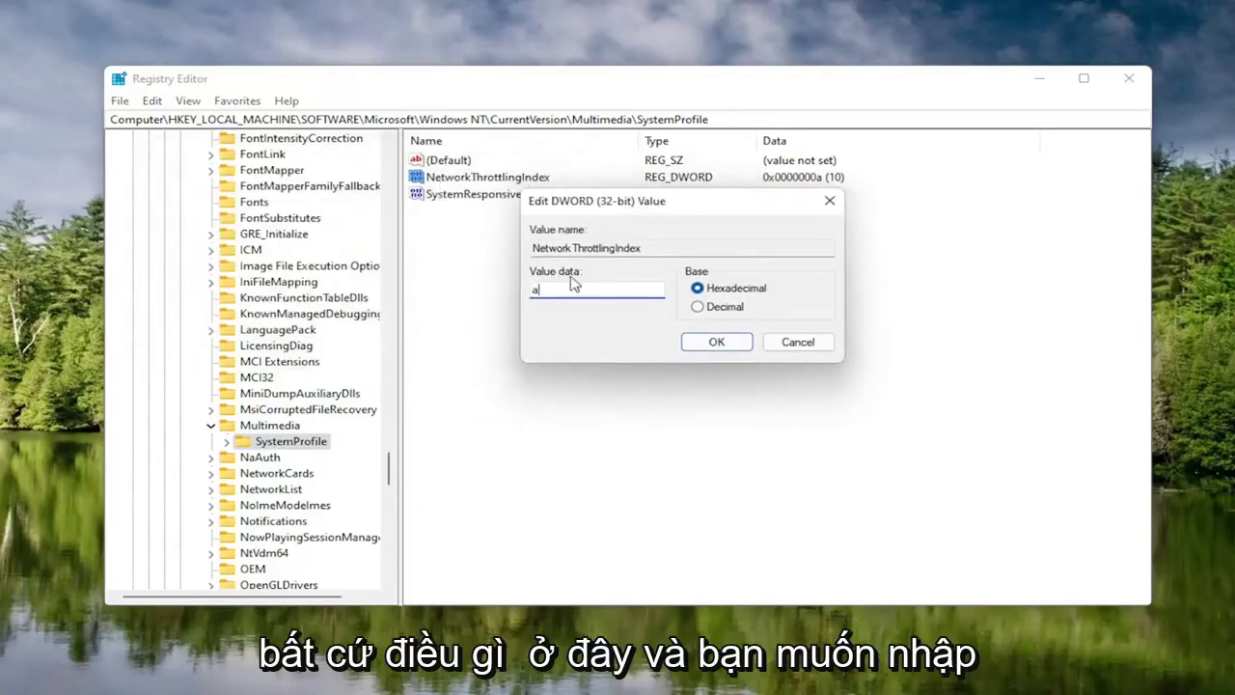
pyautogui.press('BackSpace')
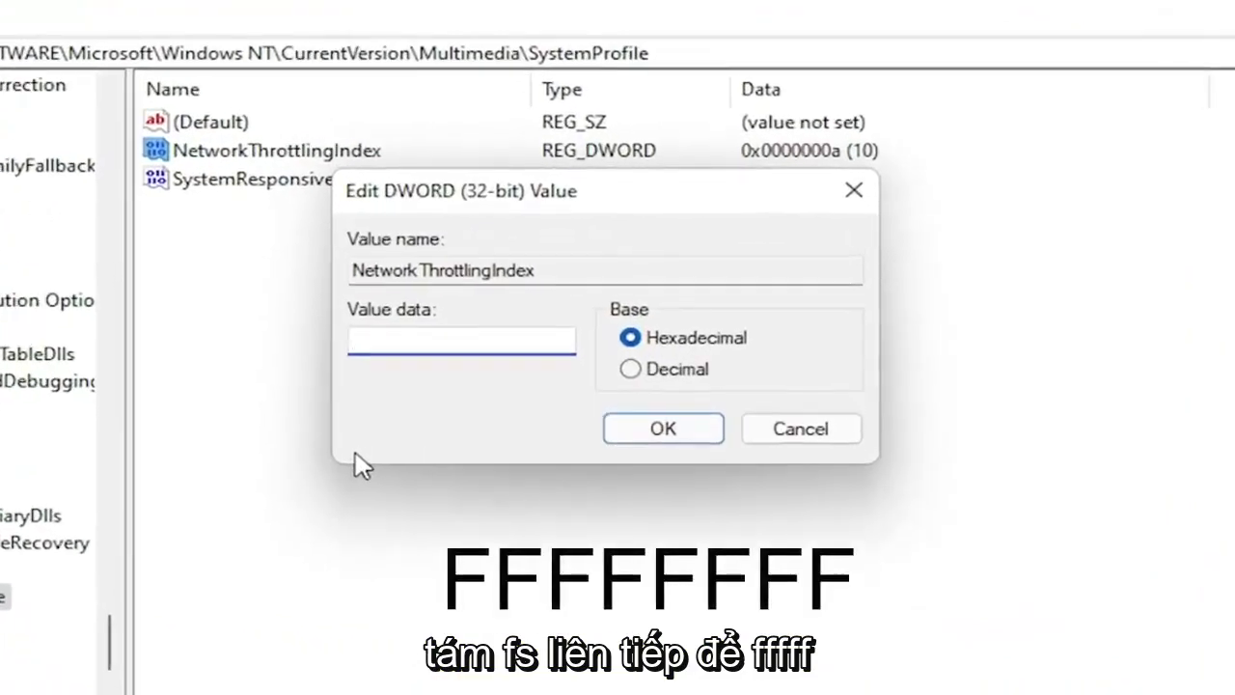
pyautogui.write('FFFF')
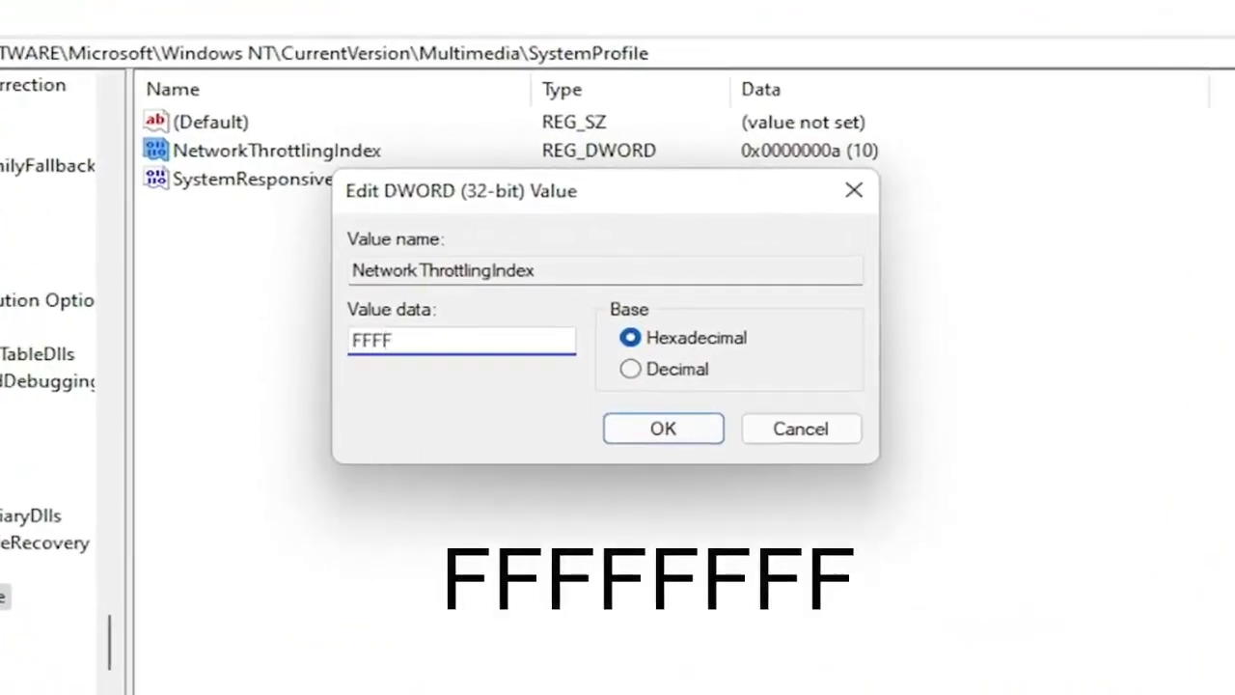
pyautogui.write('FFFF')
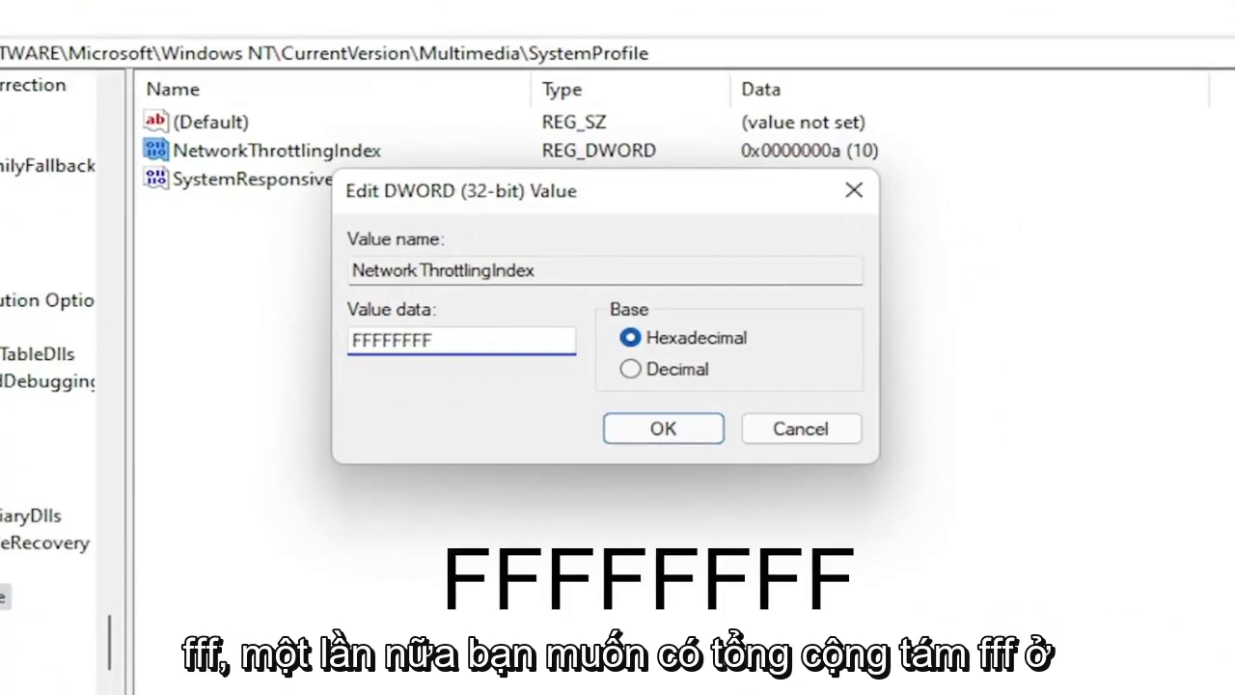
pyautogui.hotkey('shift', 'Left')
pyautogui.hotkey('shift', 'Left')
pyautogui.hotkey('shift', 'Left')
pyautogui.hotkey('shift', 'Left')
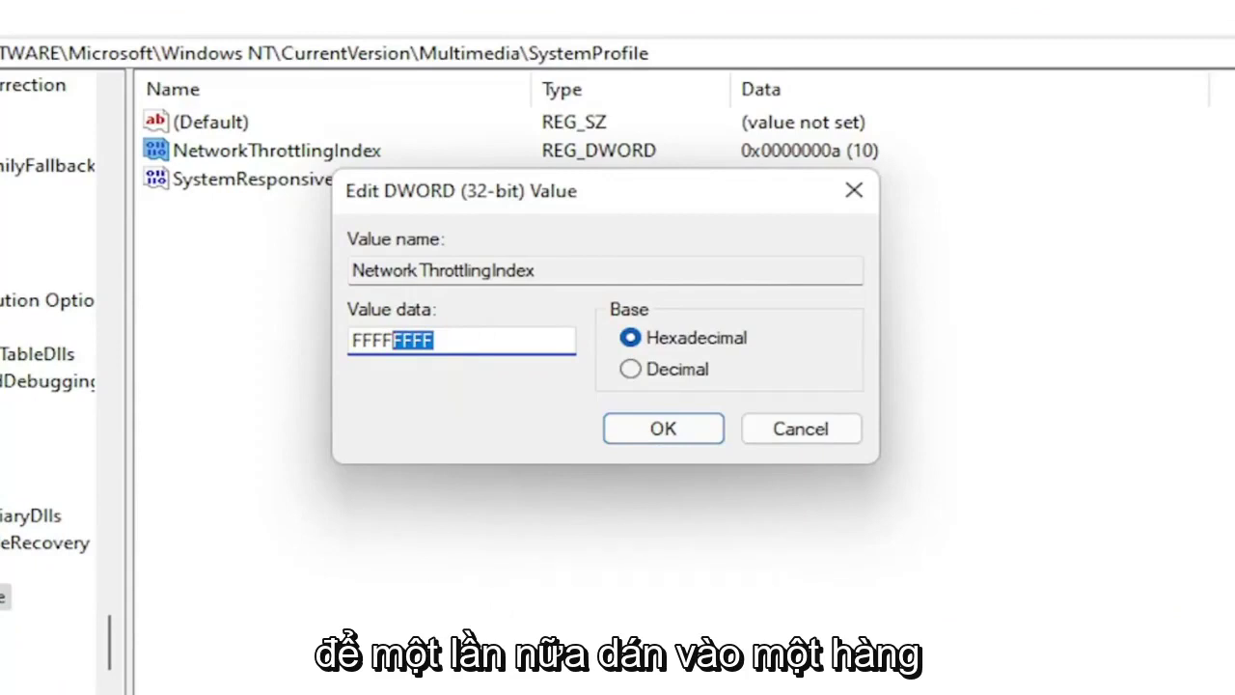
pyautogui.click(501, 341)
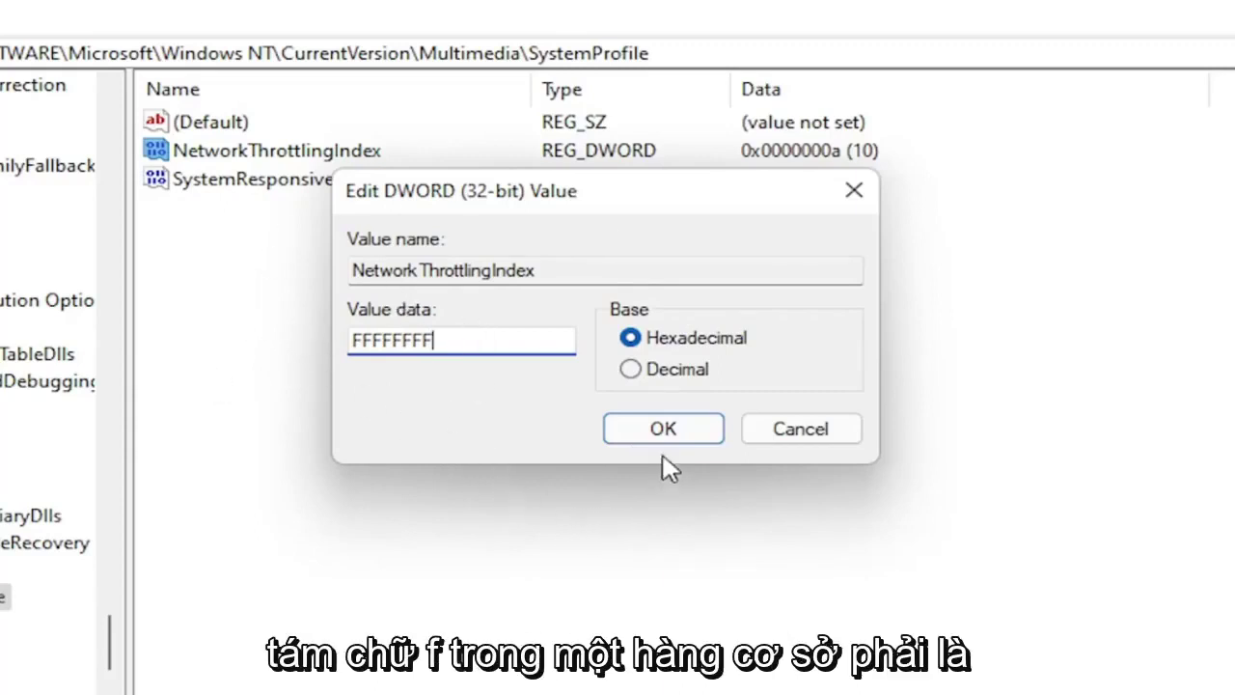
# Step: Apply NetworkThrottlingIndex = FFFFFFFF and collapse the Microsoft, SOFTWARE and HKEY_LOCAL_MACHINE branches
pyautogui.click(663, 429)
pyautogui.click(2, 570)
pyautogui.moveTo(110, 653); pyautogui.dragTo(161, 128)
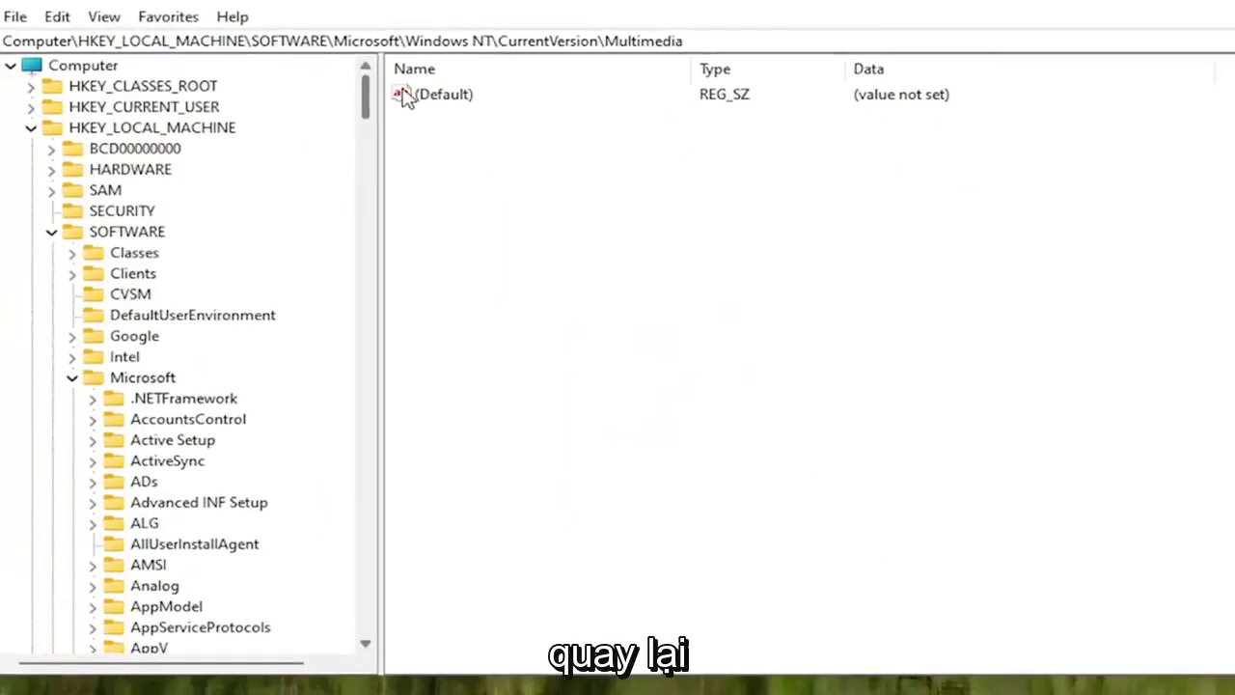
pyautogui.click(71, 377)
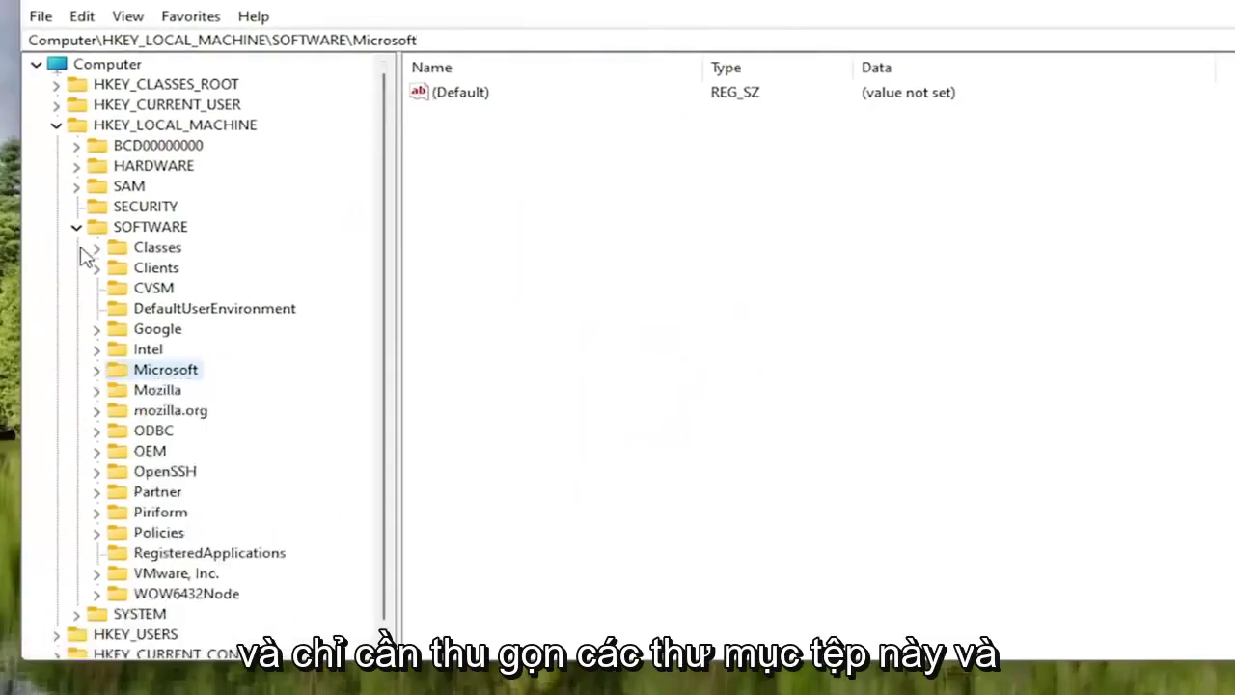
pyautogui.click(51, 231)
pyautogui.click(31, 127)
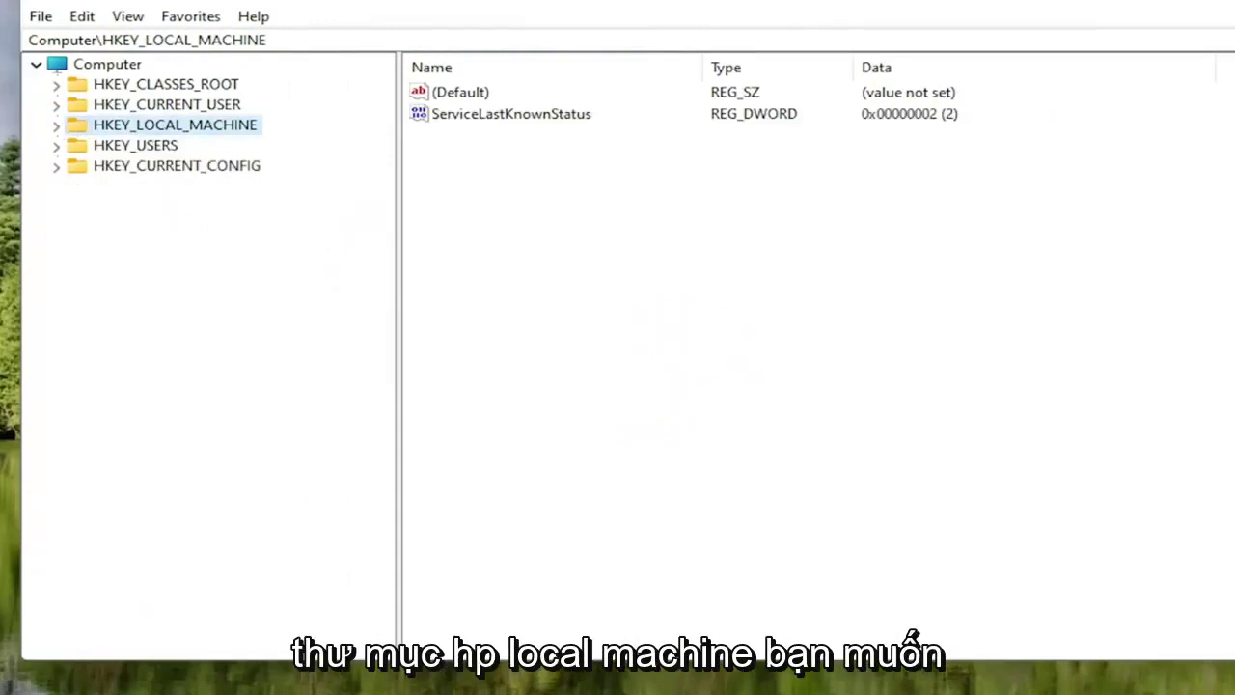
# Step: Expand HKEY_LOCAL_MACHINE > SYSTEM > CurrentControlSet > Services in the tree
pyautogui.doubleClick(215, 131)
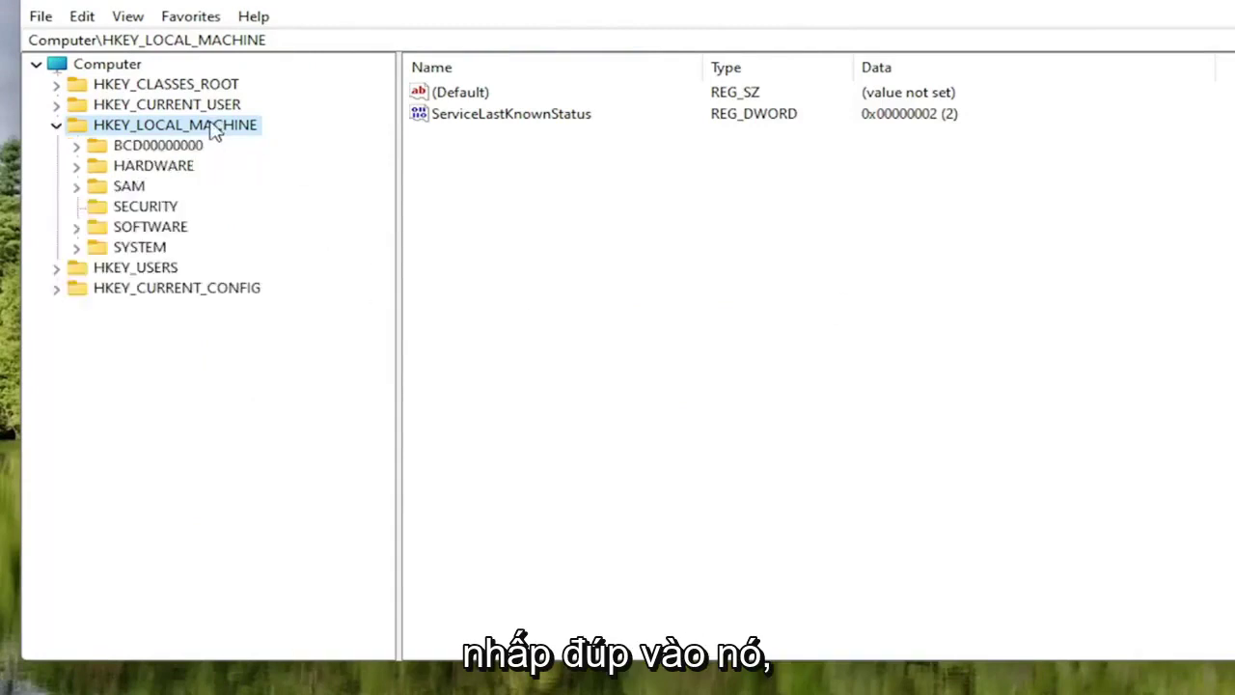
pyautogui.doubleClick(139, 247)
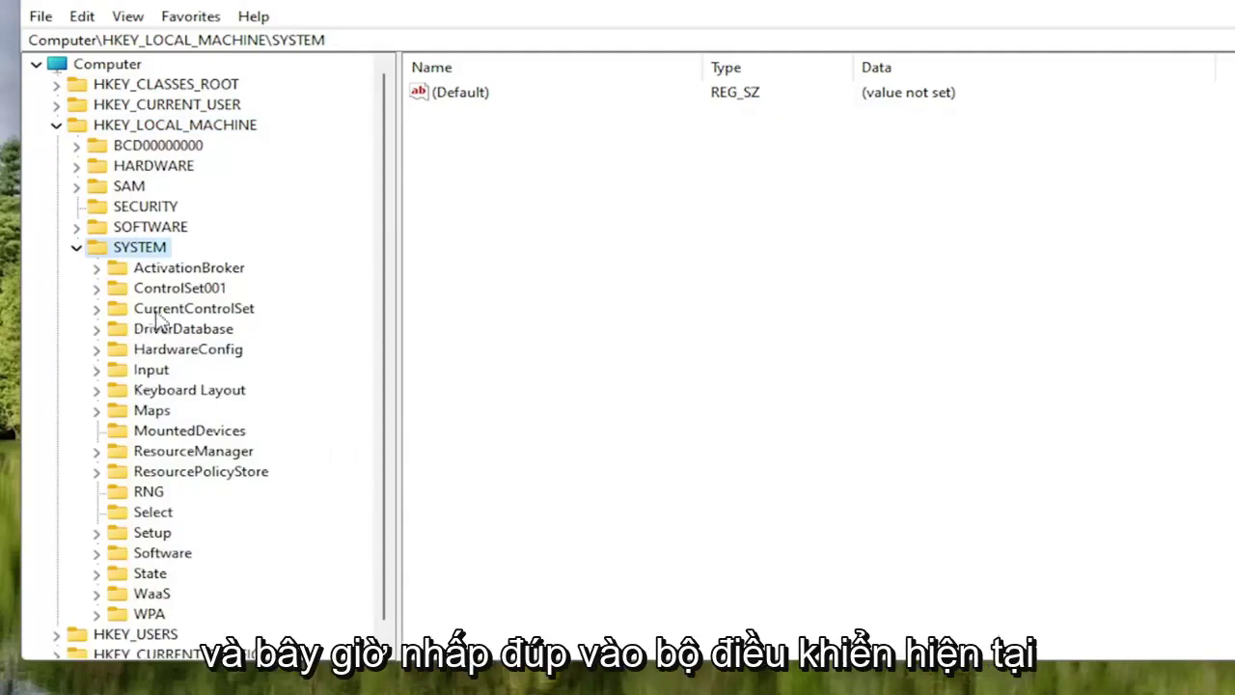
pyautogui.doubleClick(202, 311)
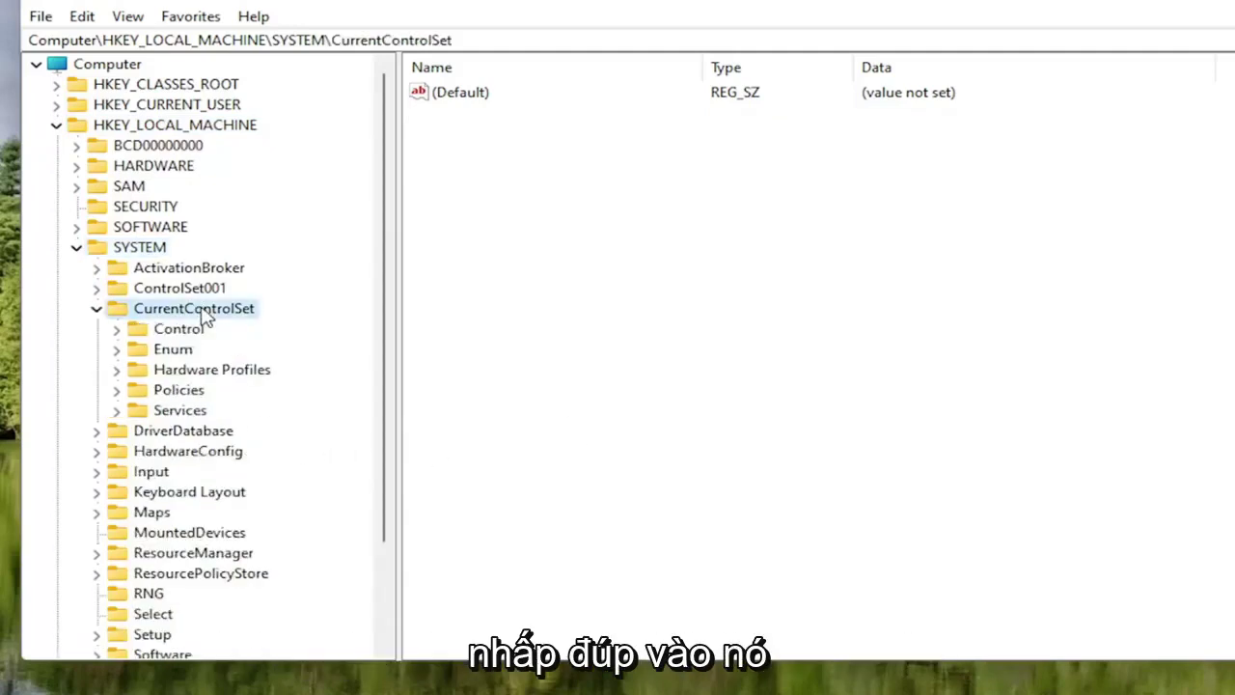
pyautogui.doubleClick(161, 415)
pyautogui.scroll(-8, 221, 497)
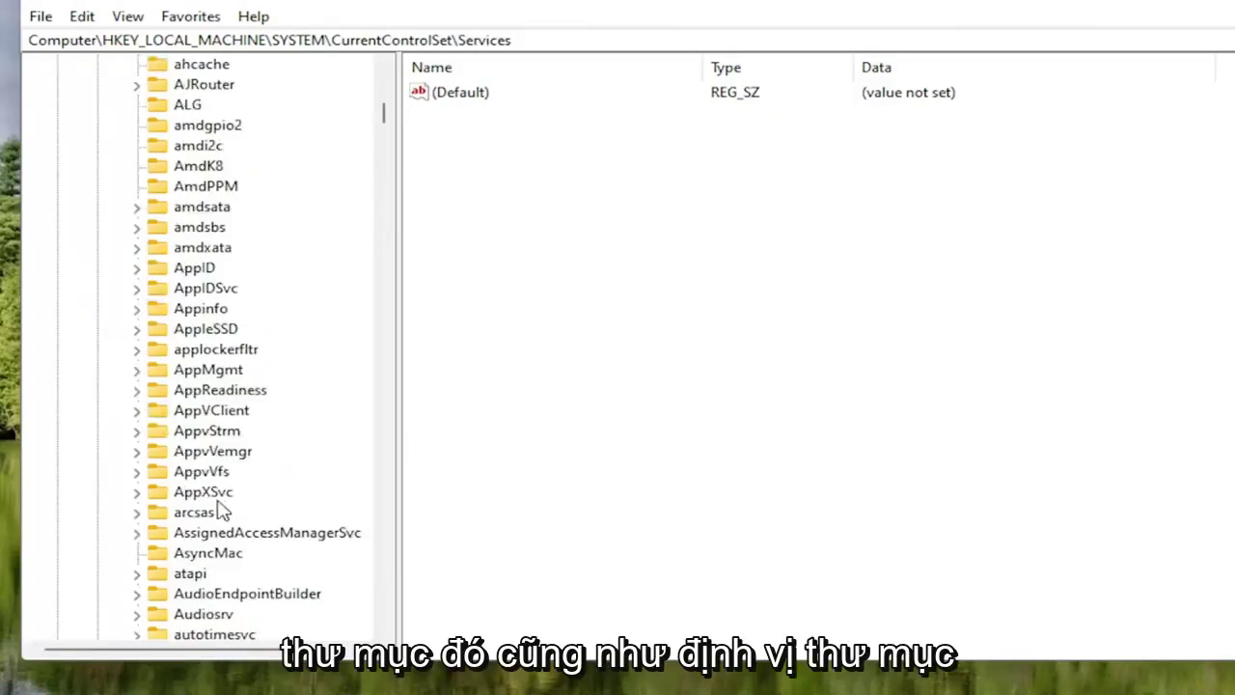
pyautogui.scroll(-12, 222, 508)
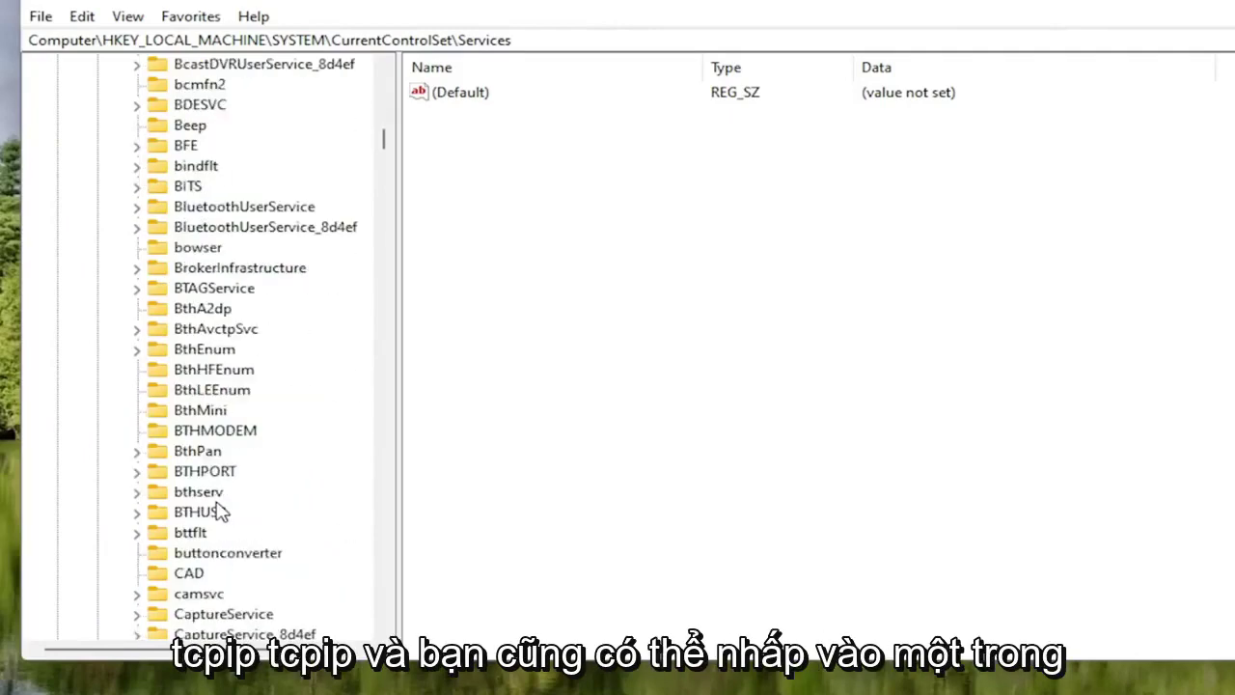
pyautogui.scroll(-17, 215, 497)
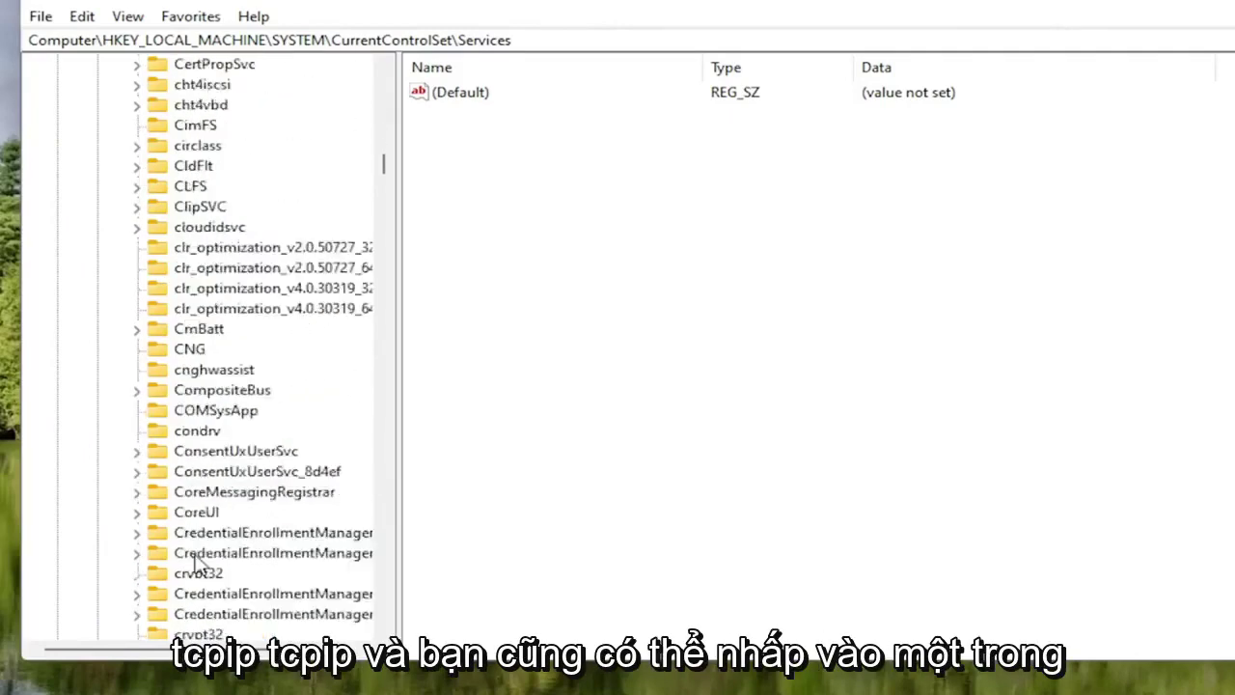
# Step: Jump to Tcpip under Services by typing tcpip, then expand Tcpip > Parameters
pyautogui.click(213, 454)
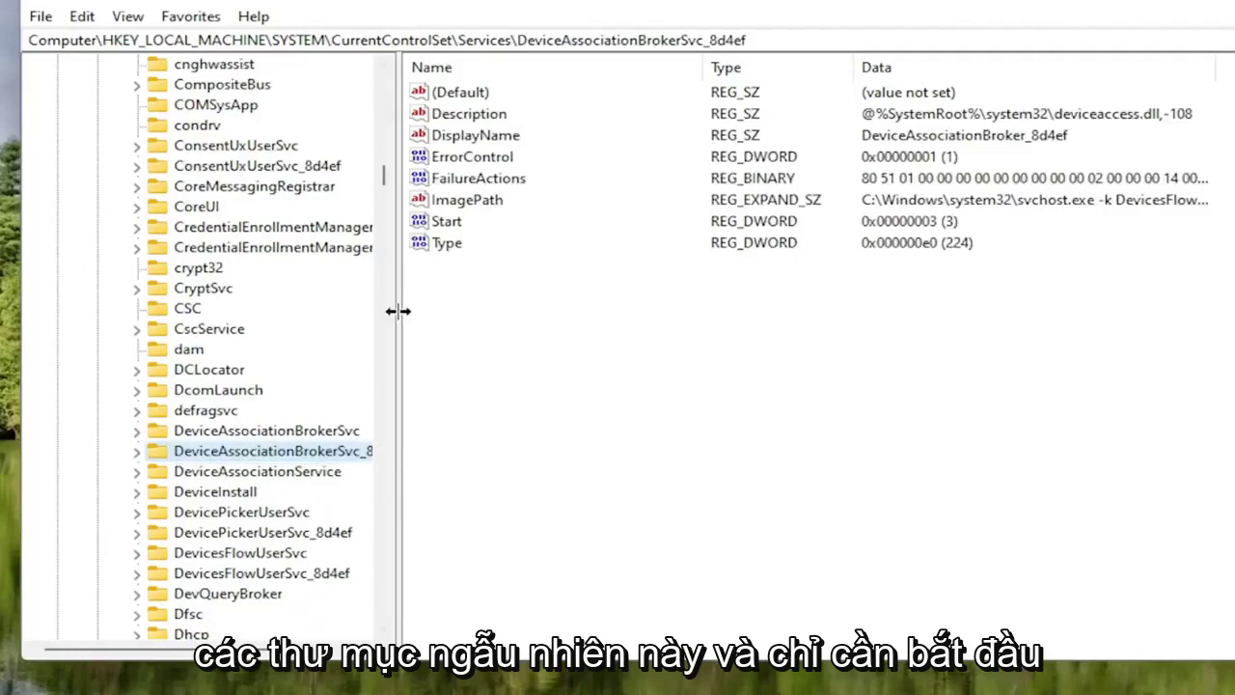
pyautogui.write('tcpip')
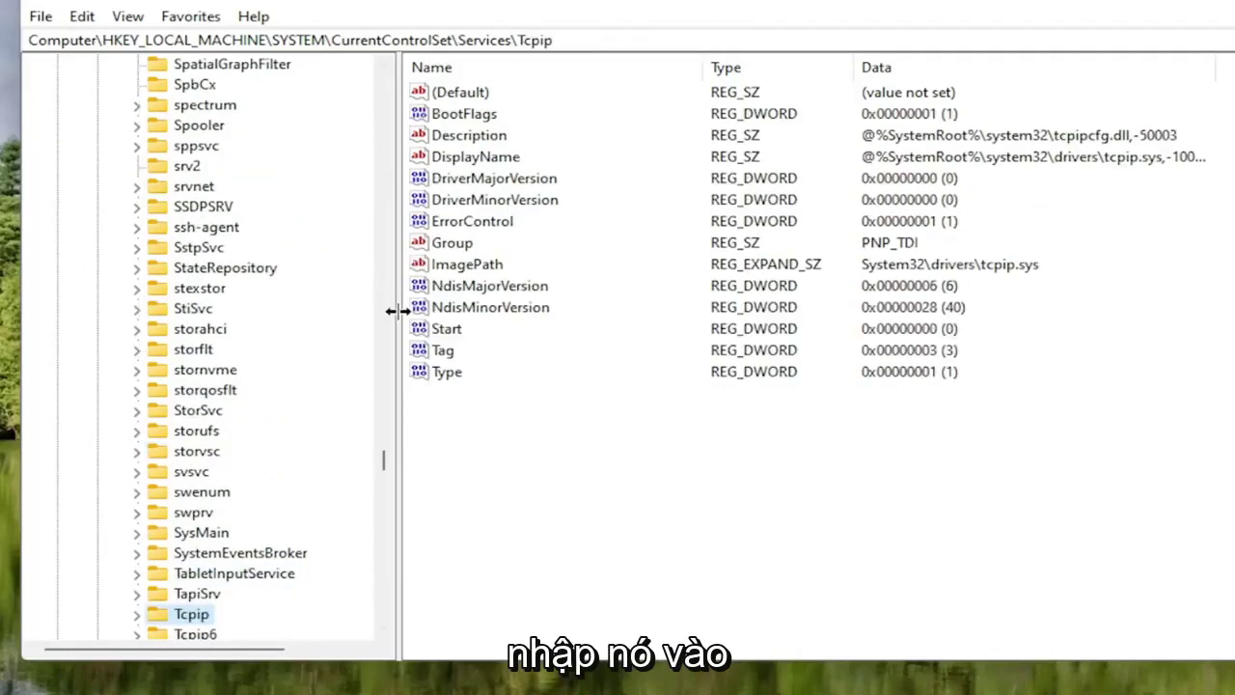
pyautogui.scroll(-2, 228, 540)
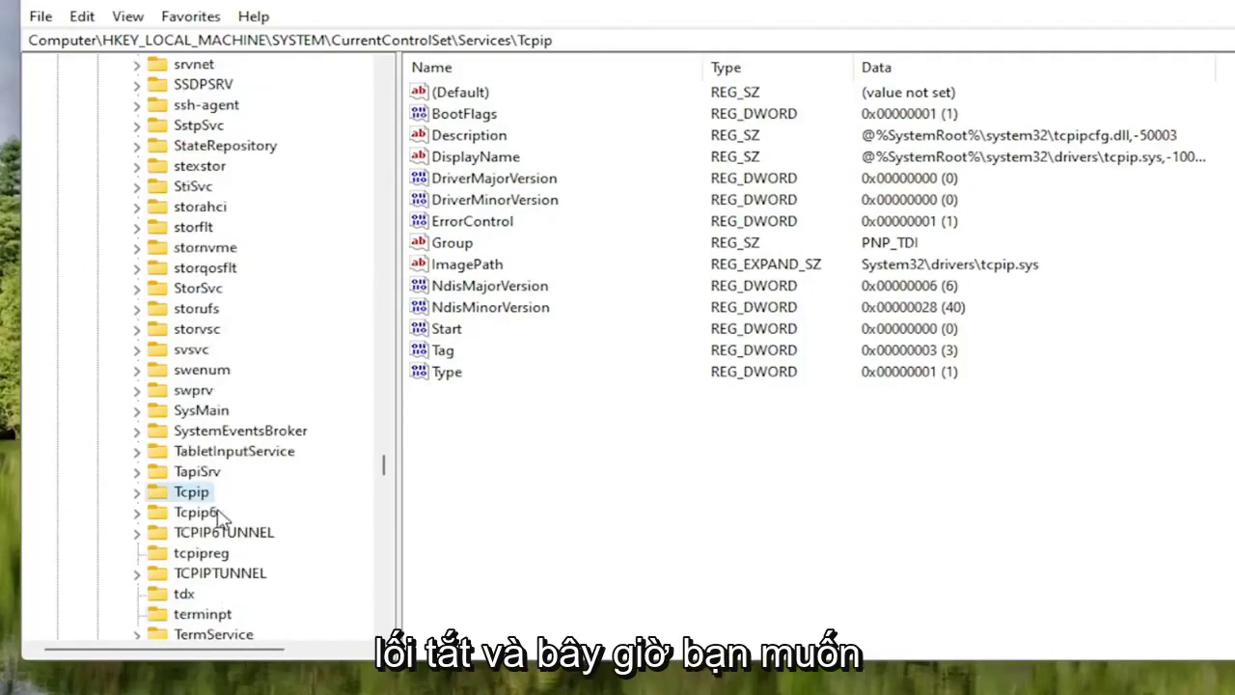
pyautogui.scroll(-2, 244, 512)
pyautogui.doubleClick(184, 372)
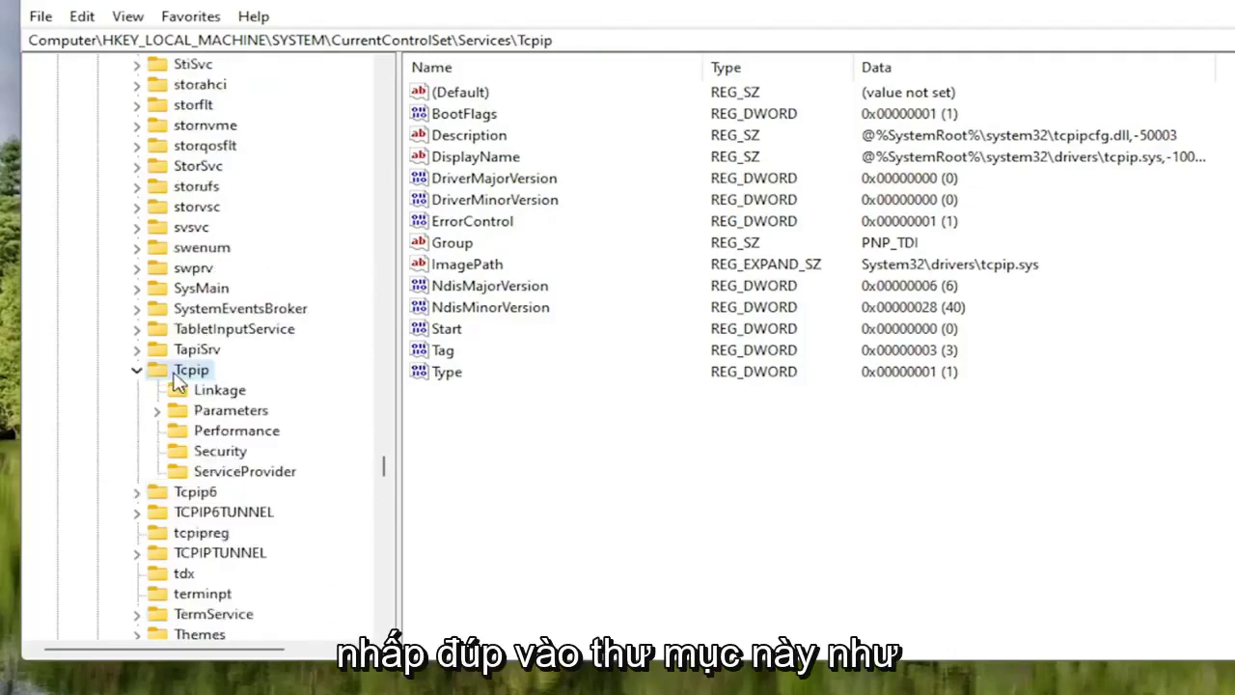
pyautogui.doubleClick(206, 413)
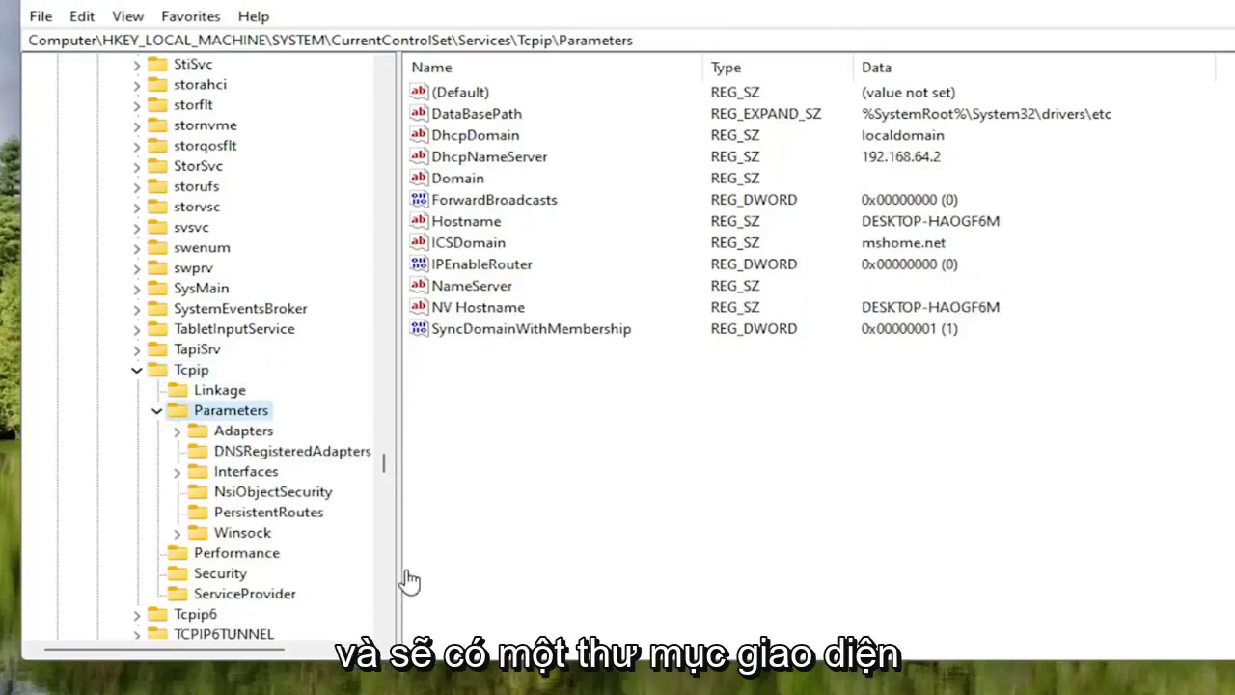
# Step: Expand the Interfaces key and widen the tree to read its GUID subkeys
pyautogui.click(220, 473)
pyautogui.doubleClick(220, 472)
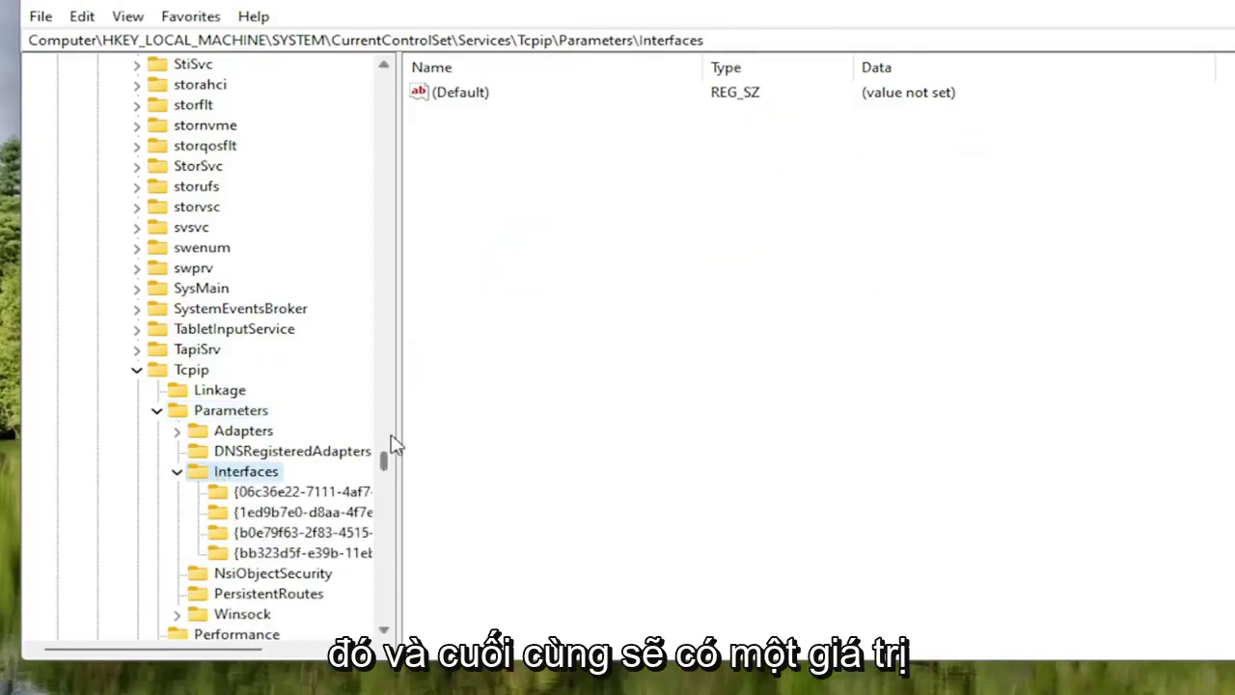
pyautogui.moveTo(398, 453); pyautogui.dragTo(464, 454)
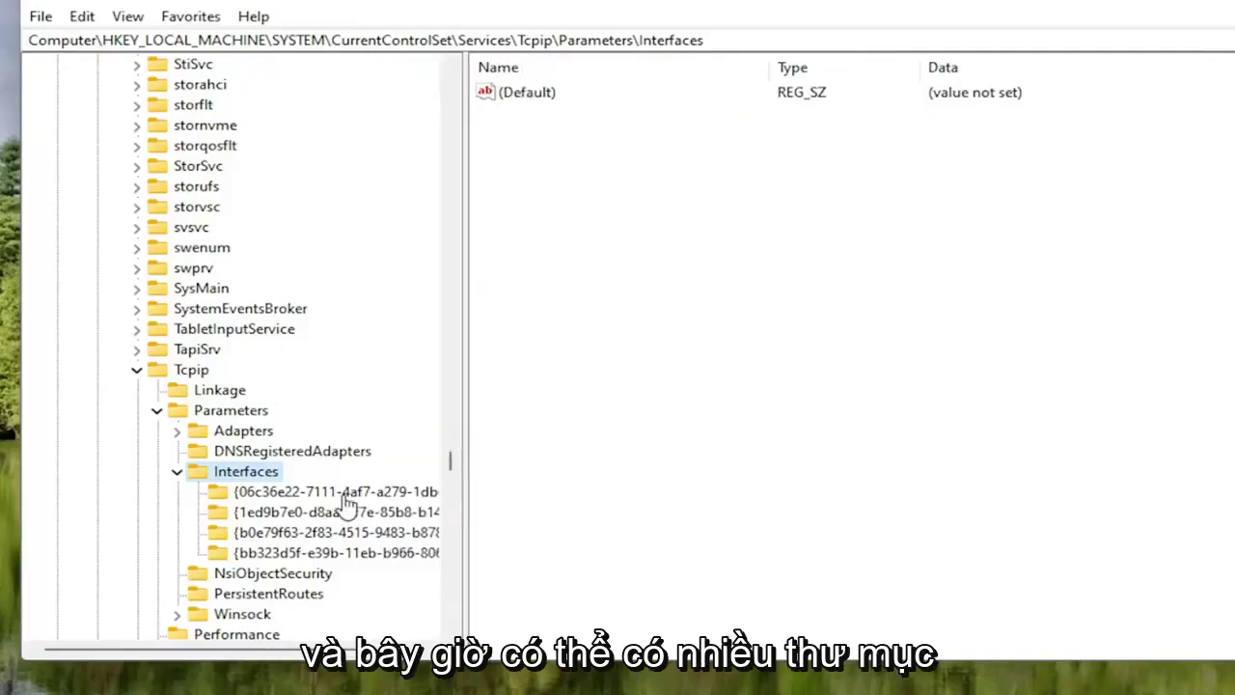
pyautogui.click(323, 493)
pyautogui.click(325, 513)
pyautogui.click(305, 540)
pyautogui.click(299, 552)
pyautogui.click(294, 531)
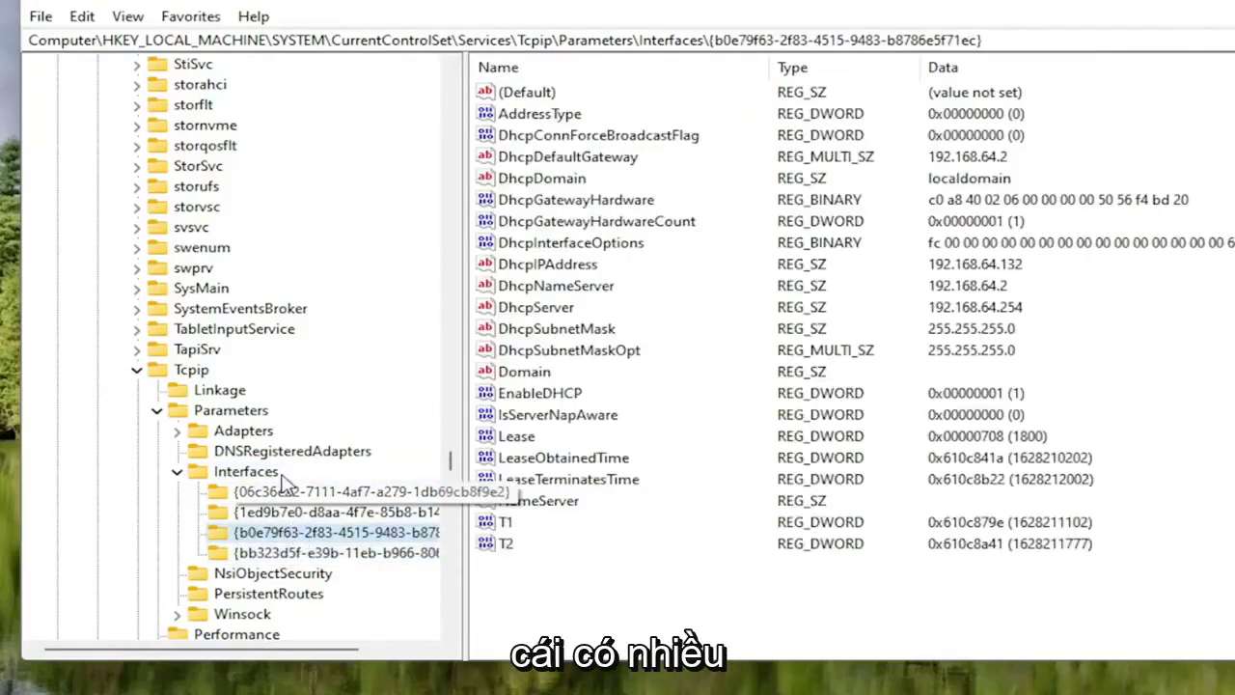
pyautogui.click(239, 554)
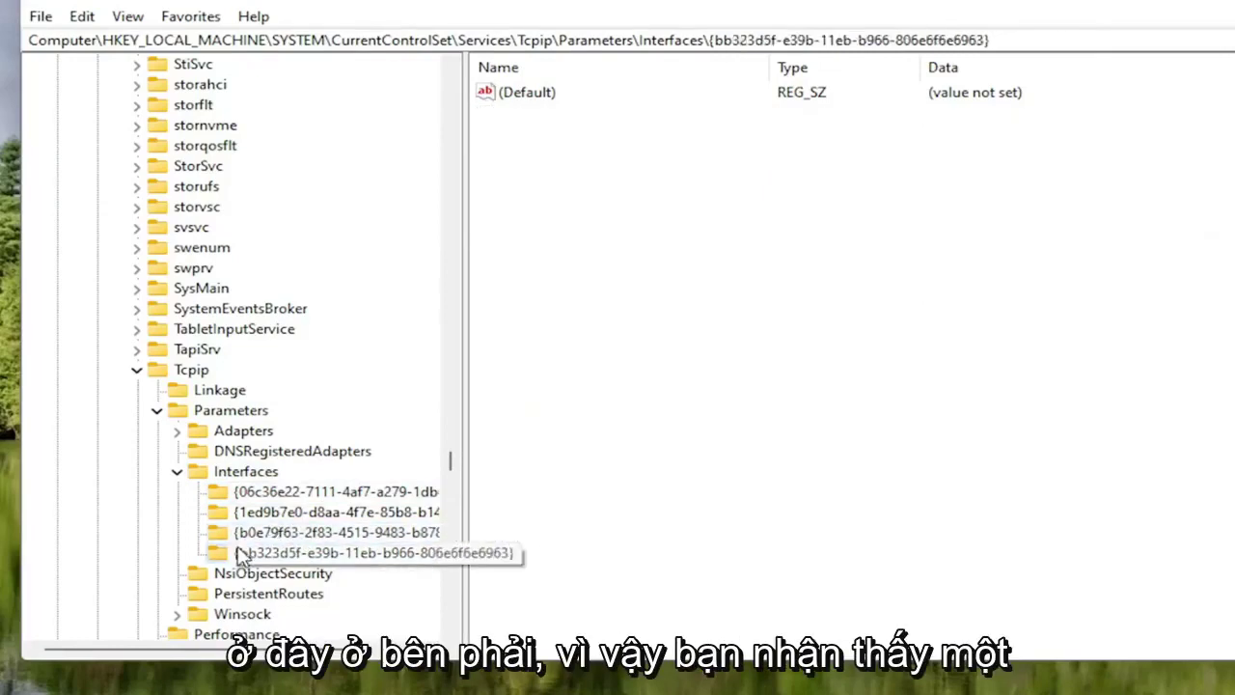
pyautogui.click(280, 512)
pyautogui.click(280, 493)
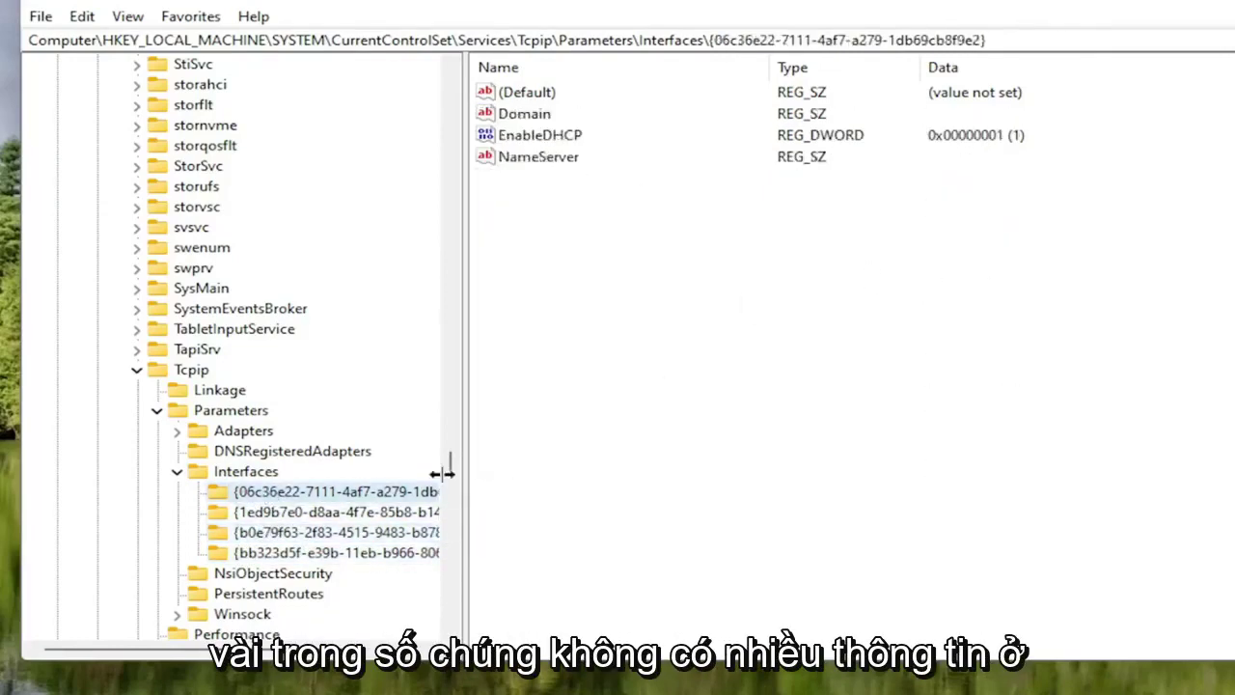
pyautogui.click(289, 513)
pyautogui.click(290, 531)
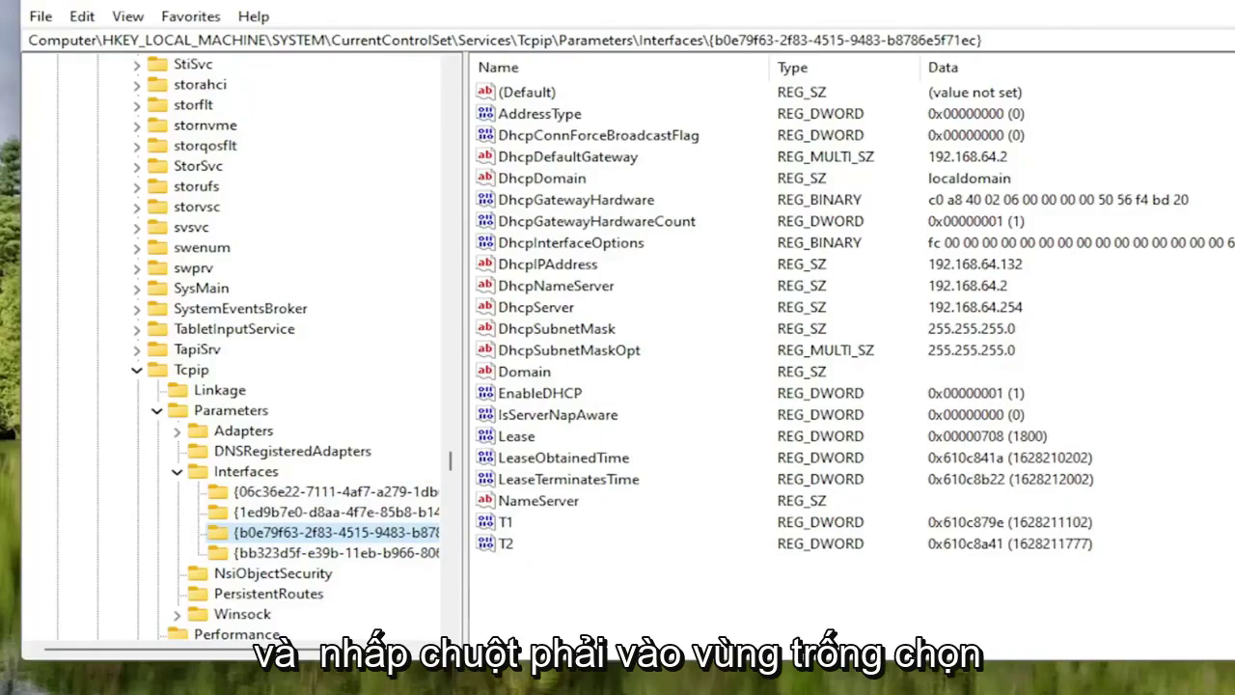
# Step: Add a new DWORD (32-bit) value named TCPackFrequency to the b0e79f63 interface key
pyautogui.rightClick(537, 589)
pyautogui.moveTo(605, 599)
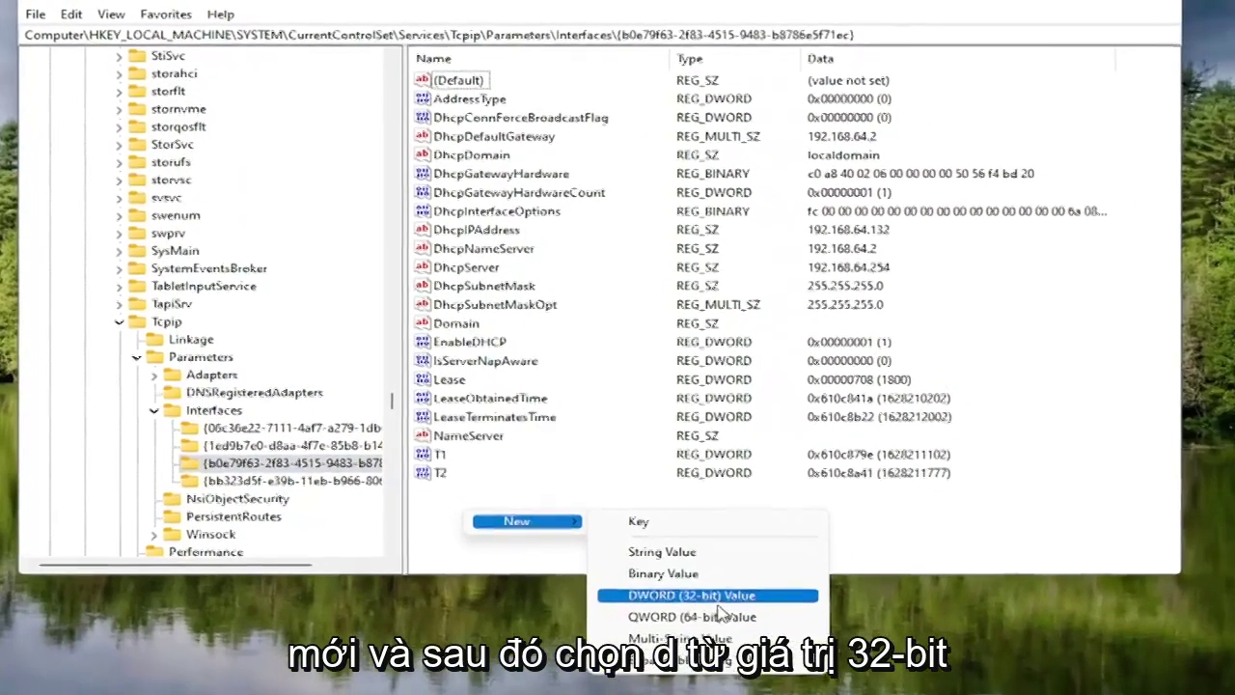
pyautogui.click(715, 644)
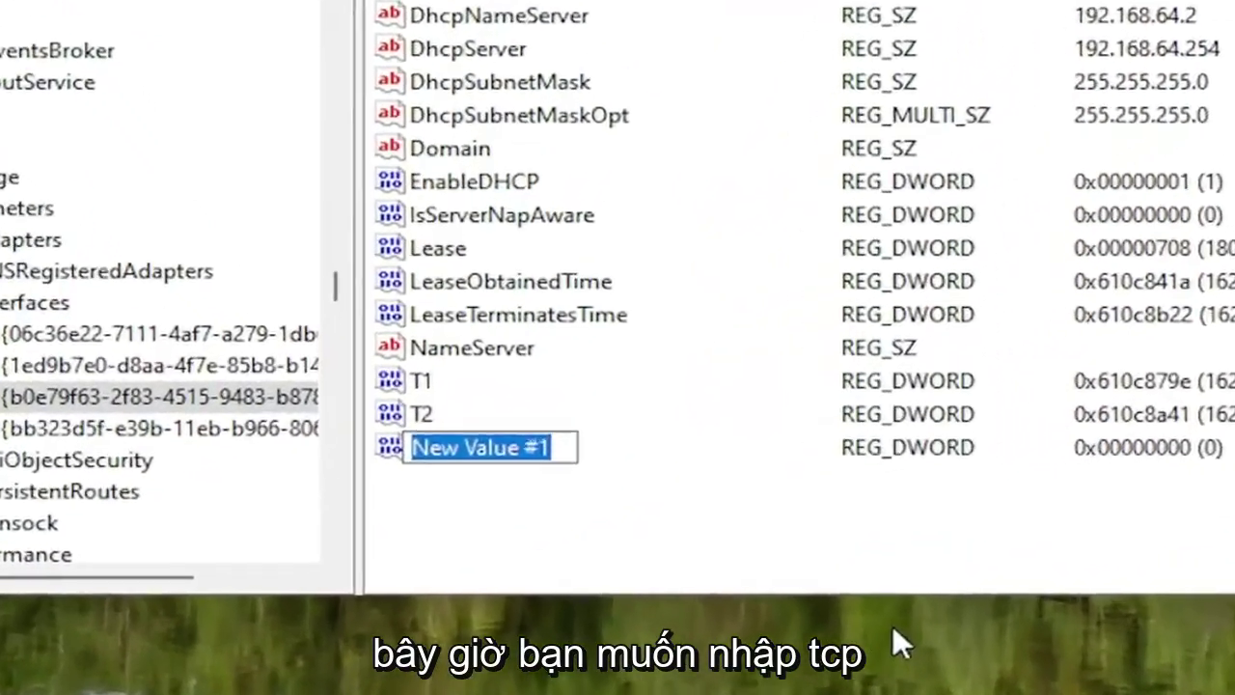
pyautogui.write('TCP')
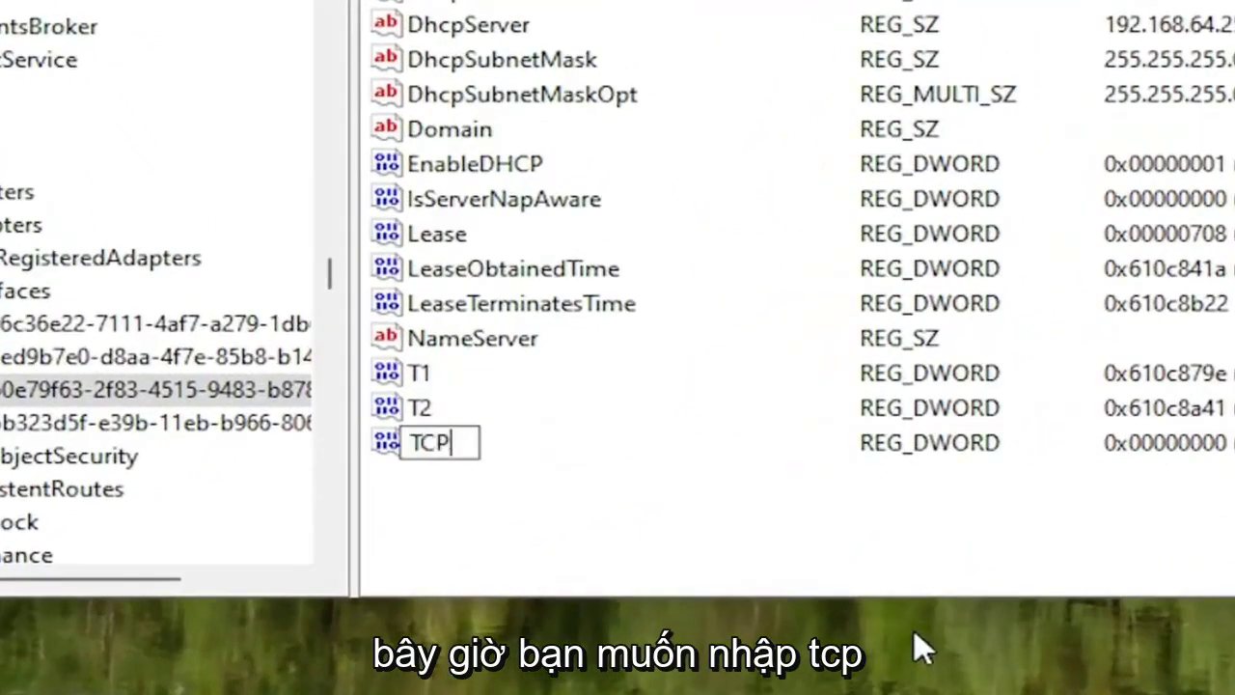
pyautogui.write('ack')
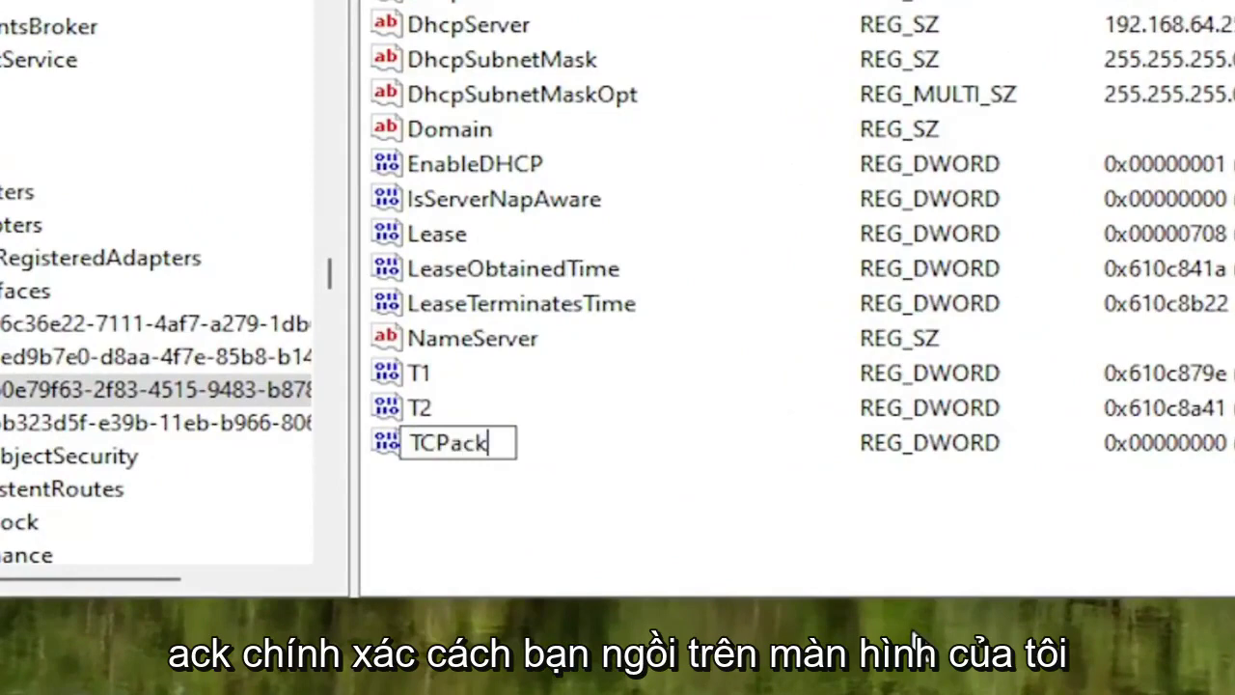
pyautogui.write('Frequebnc')
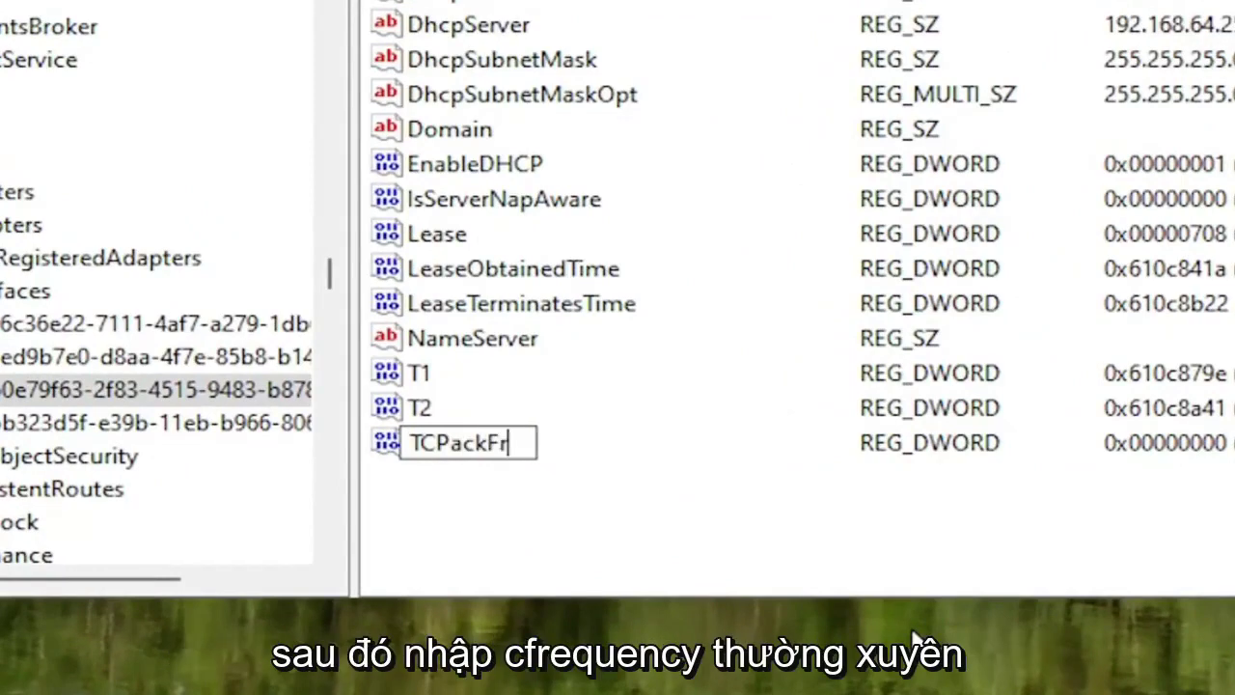
pyautogui.press('BackSpace')
pyautogui.press('BackSpace')
pyautogui.press('BackSpace')
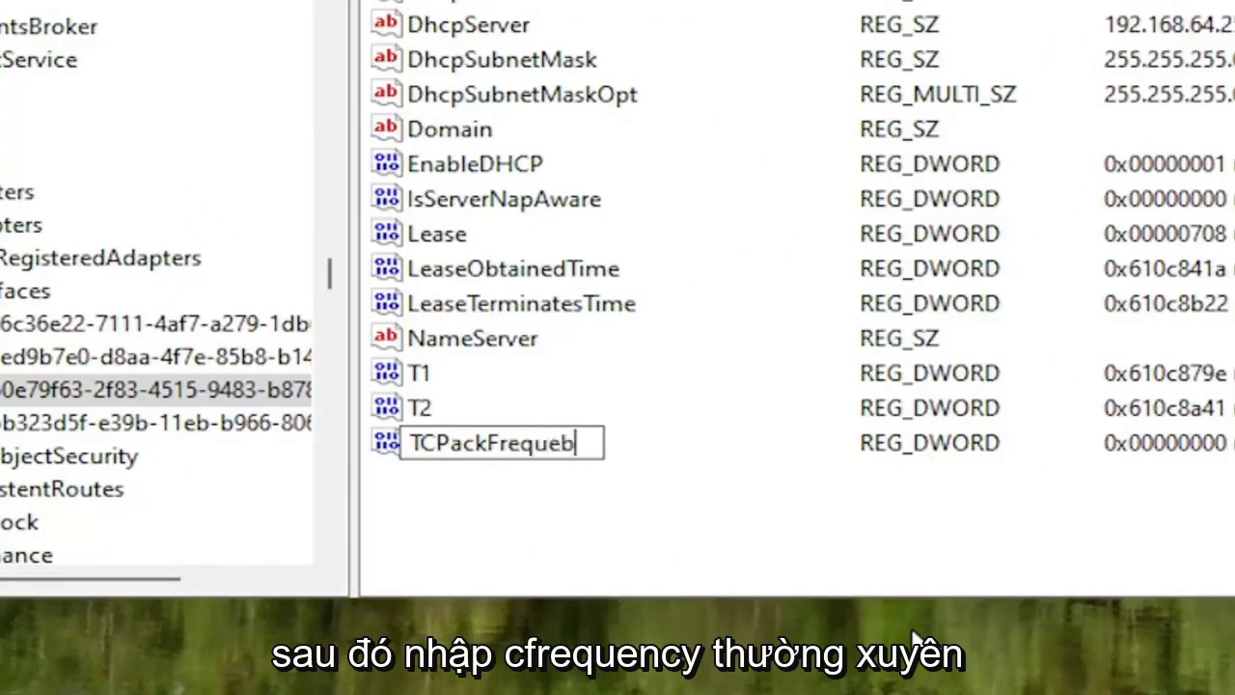
pyautogui.write('ncy')
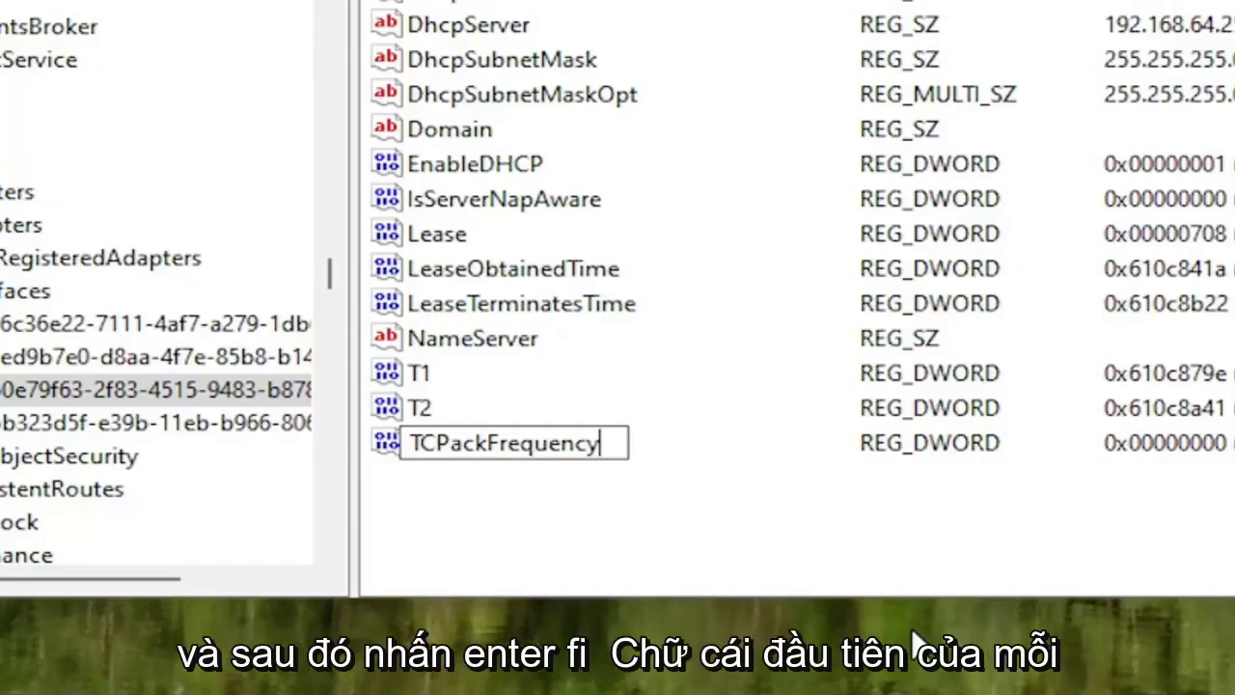
pyautogui.press('Return')
pyautogui.click(521, 514)
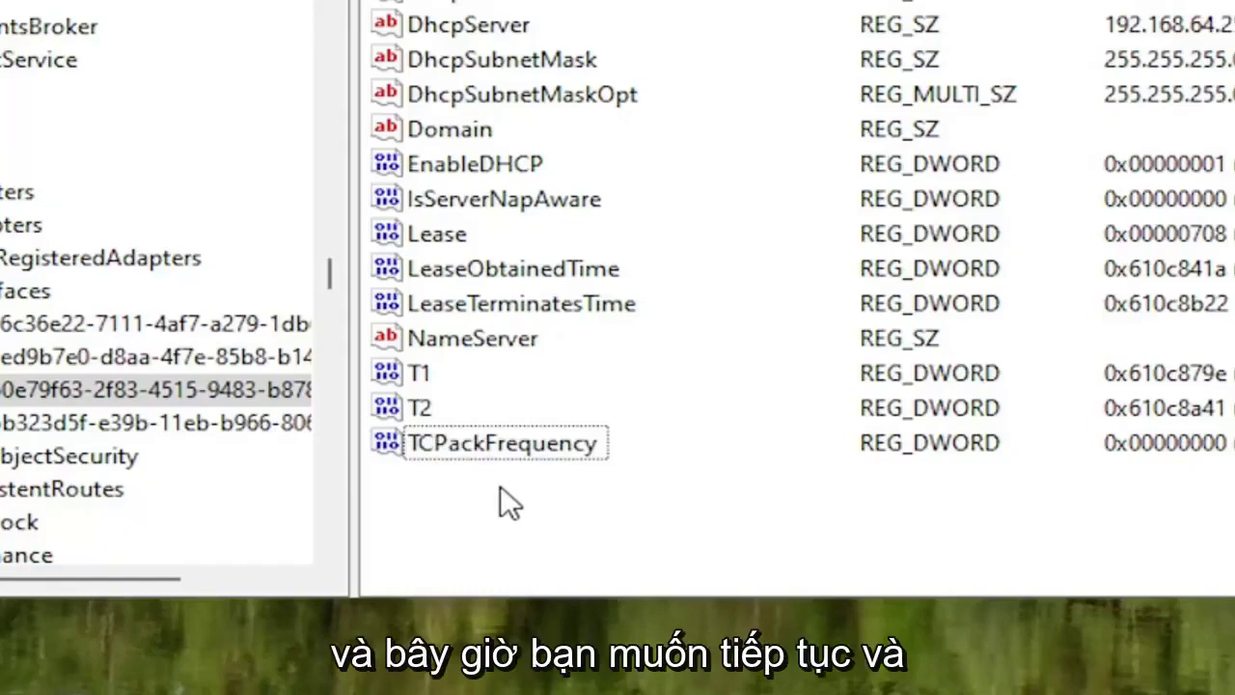
# Step: Add another DWORD (32-bit) value named TCPNoDelay to the same interface key
pyautogui.rightClick(500, 484)
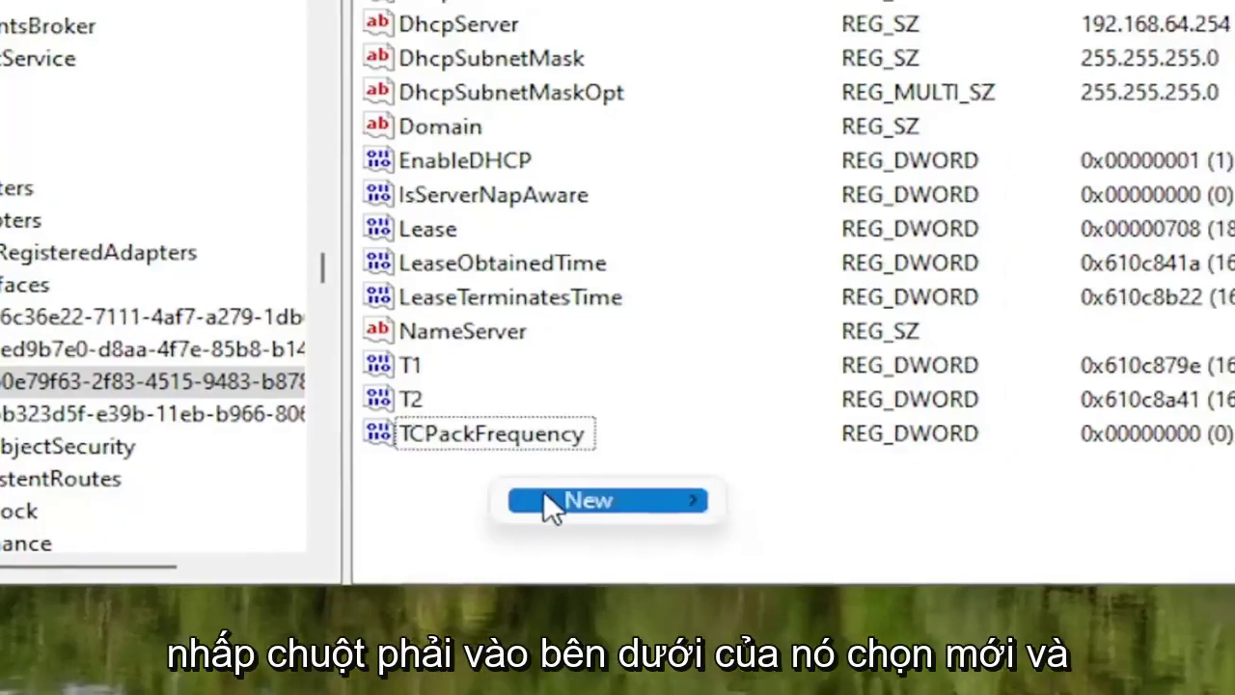
pyautogui.moveTo(570, 499)
pyautogui.click(796, 586)
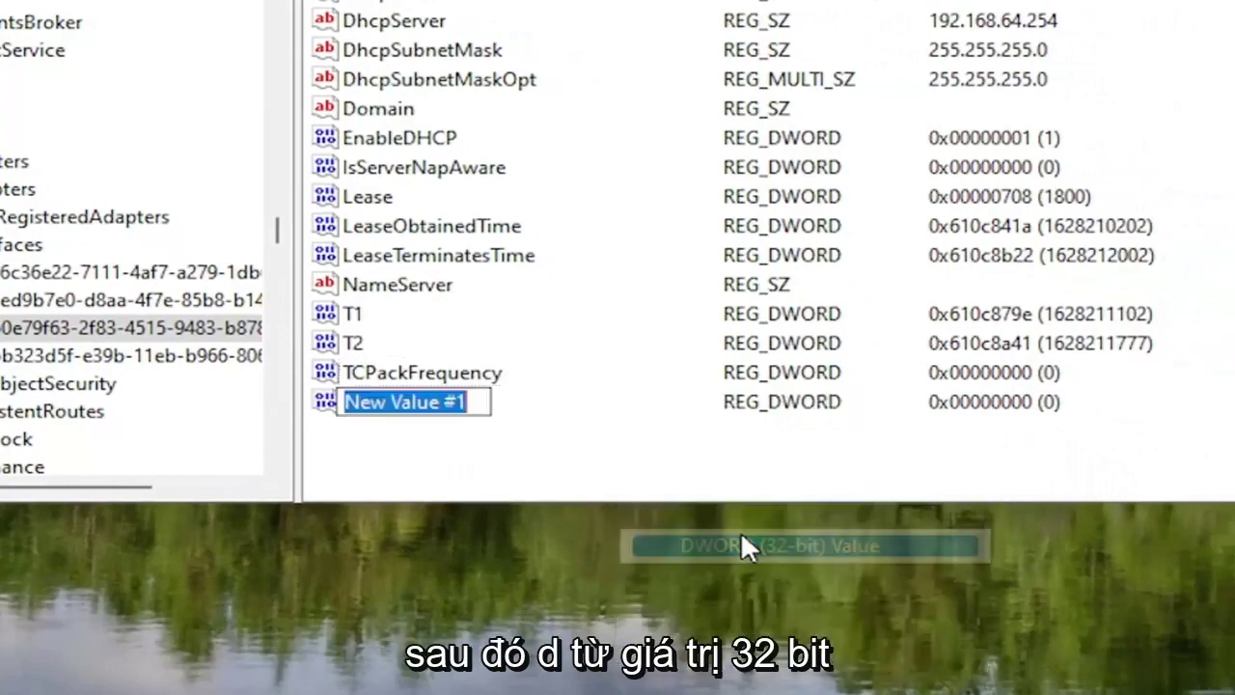
pyautogui.write('TCP')
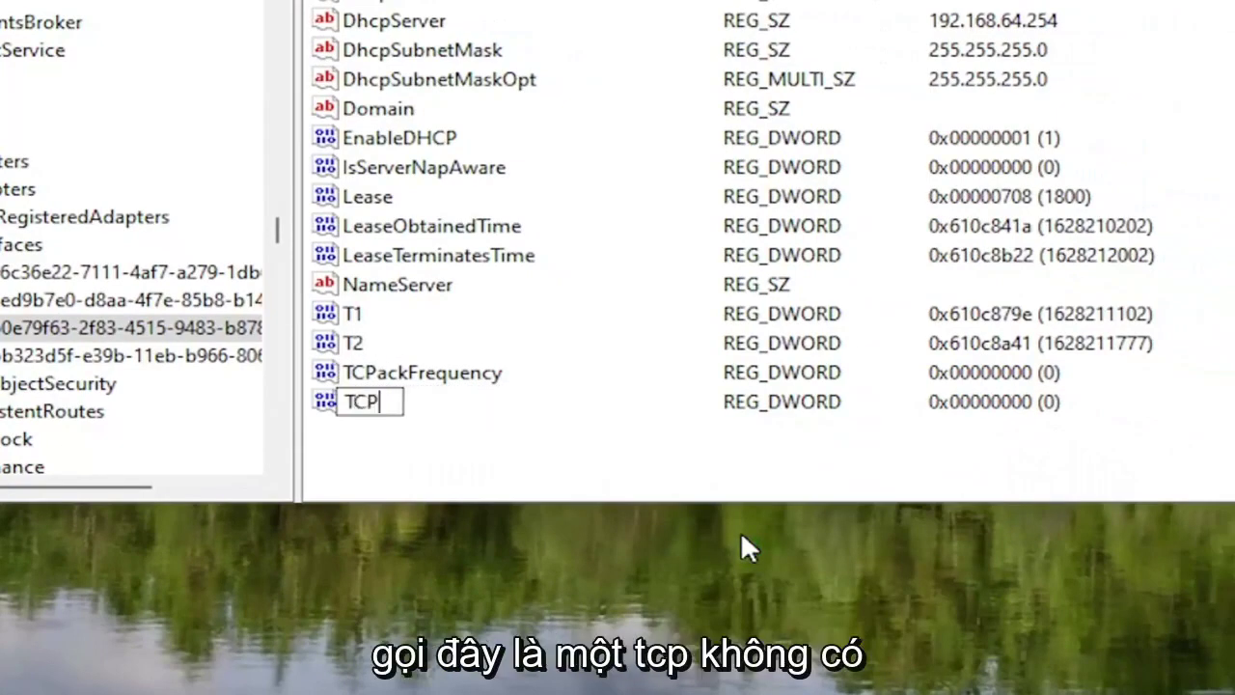
pyautogui.write('NoDelay')
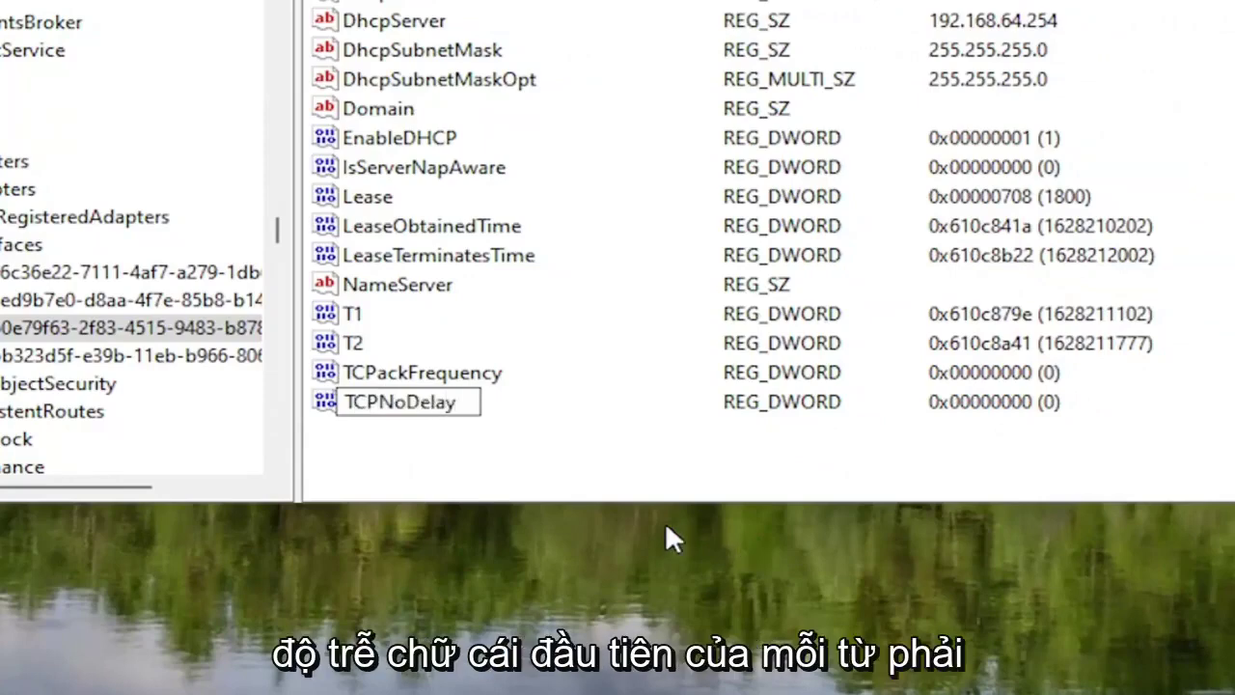
pyautogui.press('Return')
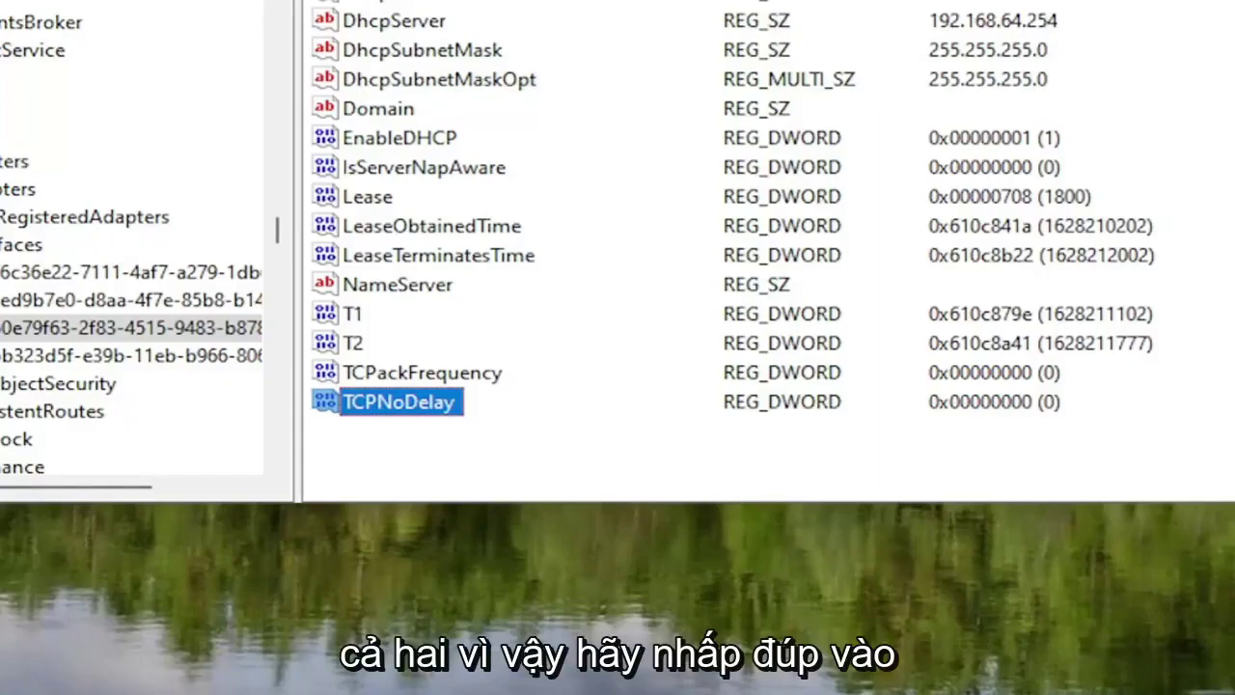
# Step: Change TCPackFrequency's value data from 0 to 1
pyautogui.doubleClick(461, 368)
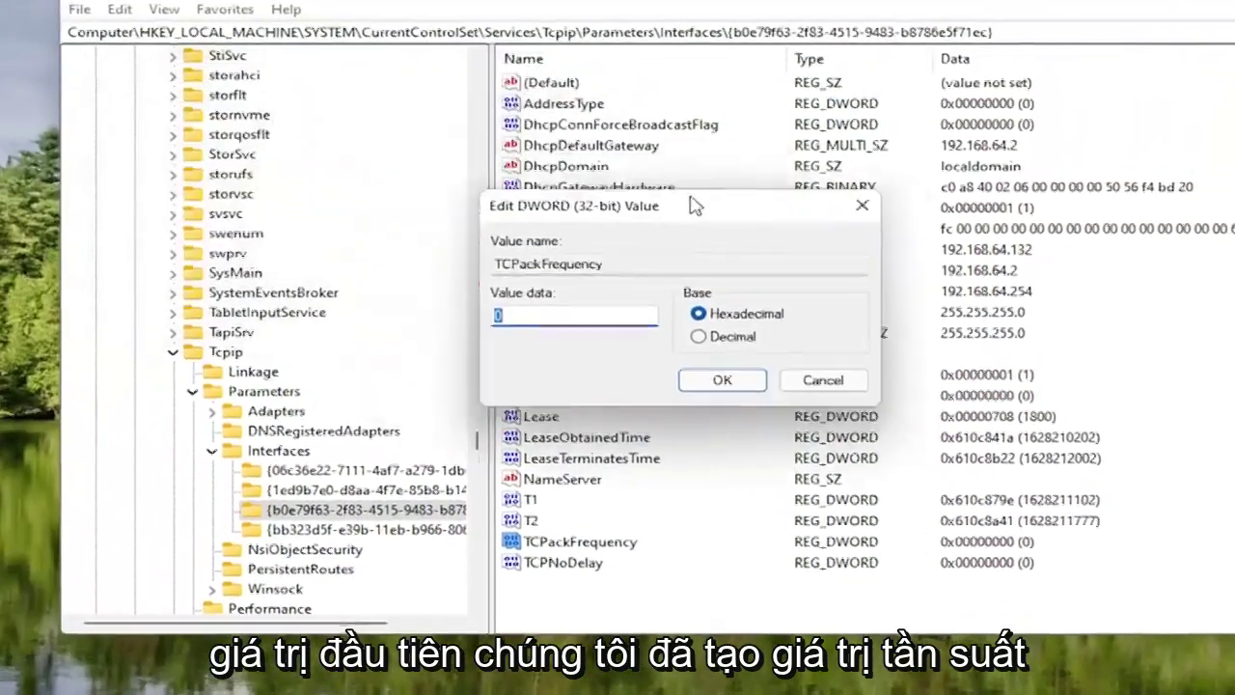
pyautogui.moveTo(696, 205); pyautogui.dragTo(757, 221)
pyautogui.write('1')
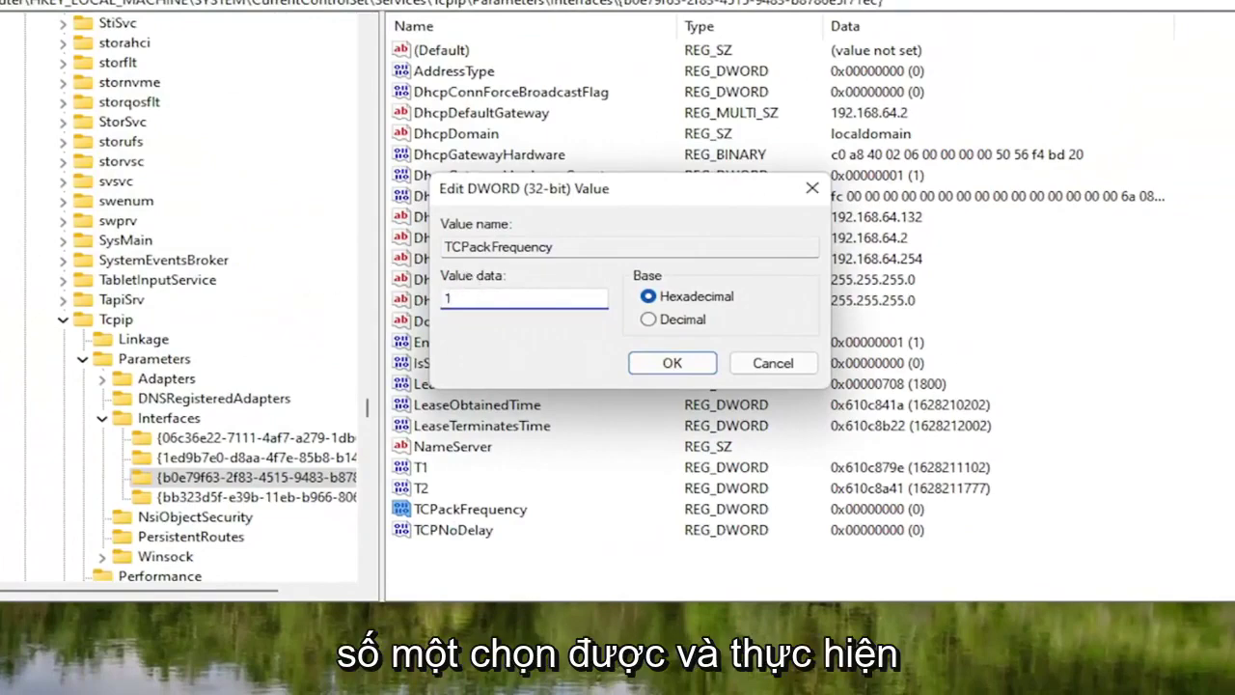
pyautogui.click(643, 364)
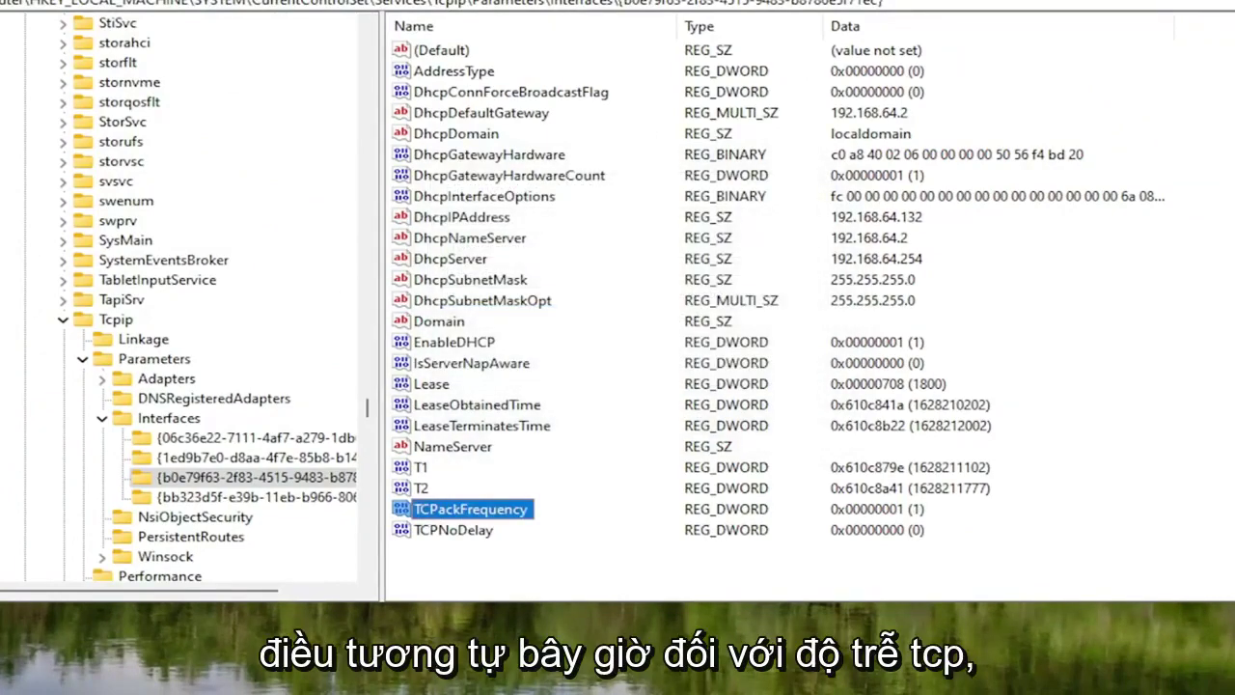
# Step: Change TCPNoDelay's value data from 0 to 1
pyautogui.doubleClick(456, 531)
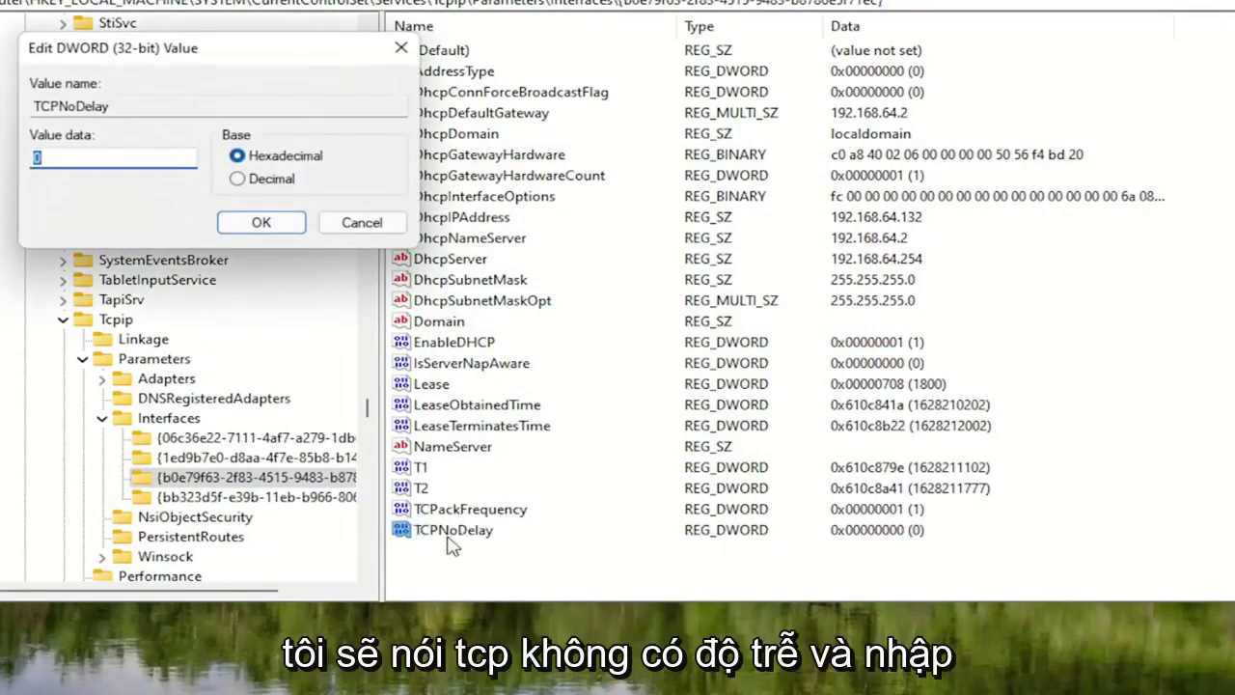
pyautogui.moveTo(246, 63); pyautogui.dragTo(578, 204)
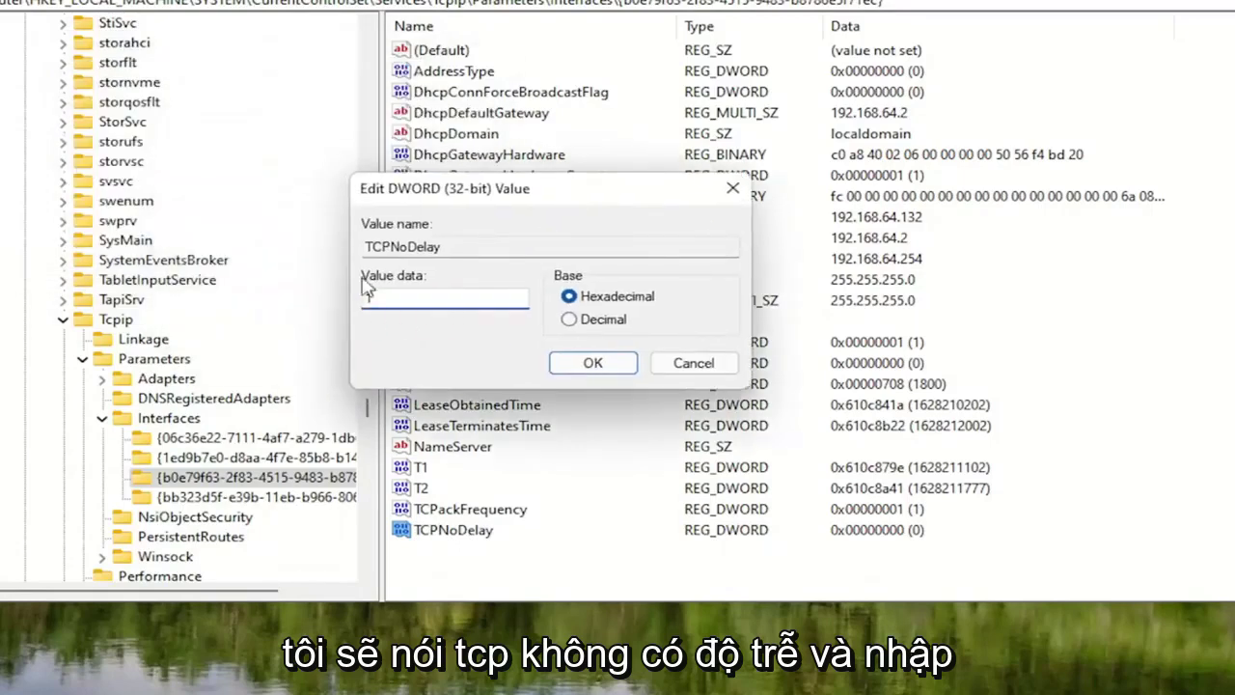
pyautogui.write('1')
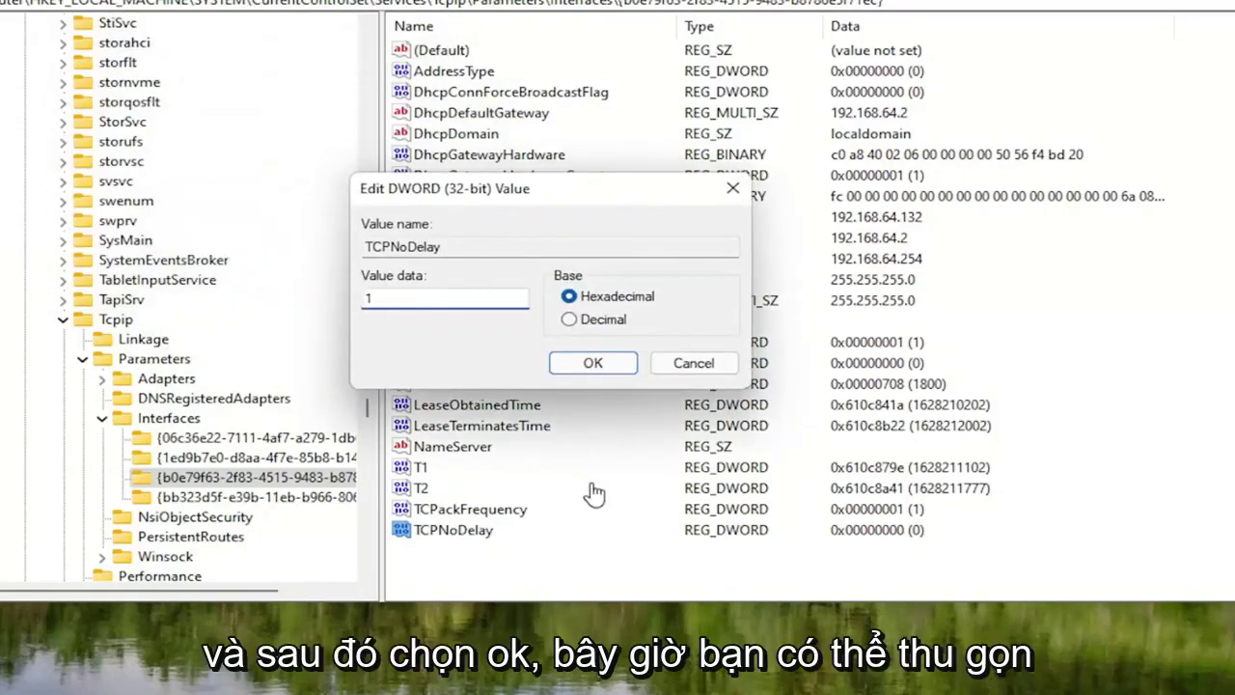
pyautogui.click(592, 363)
# Step: Collapse Interfaces, Parameters, Tcpip, Services, CurrentControlSet and SYSTEM in the key tree
pyautogui.click(101, 418)
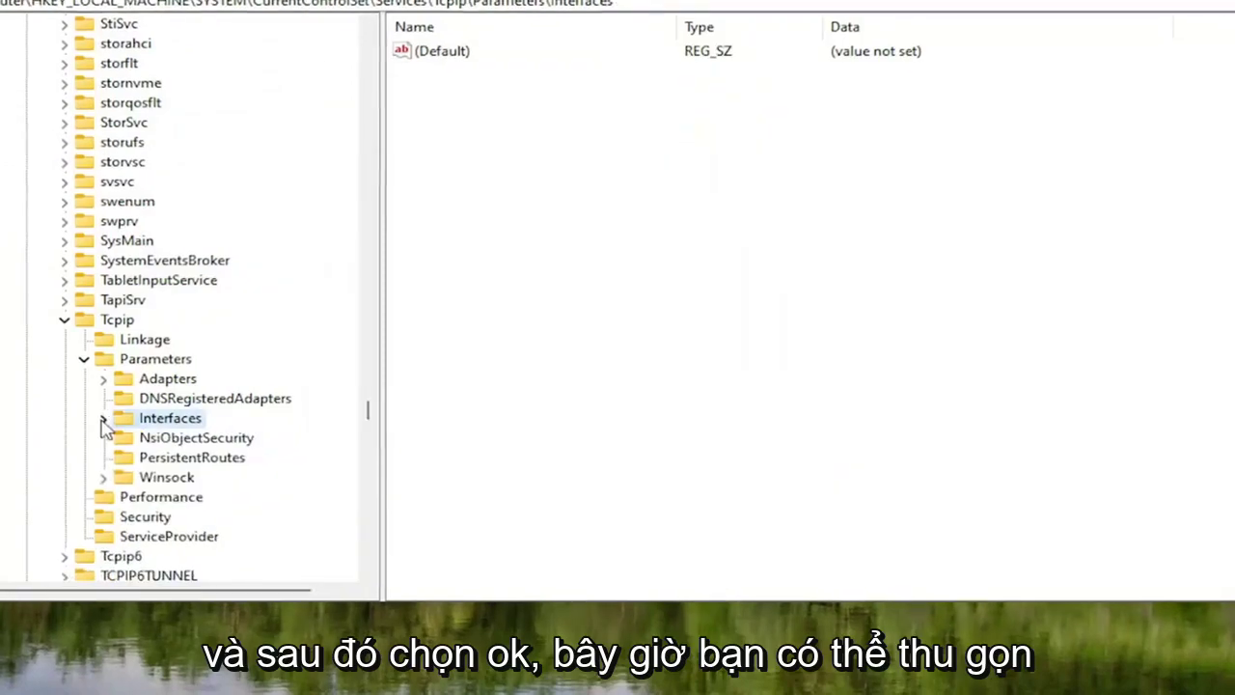
pyautogui.click(82, 359)
pyautogui.click(62, 320)
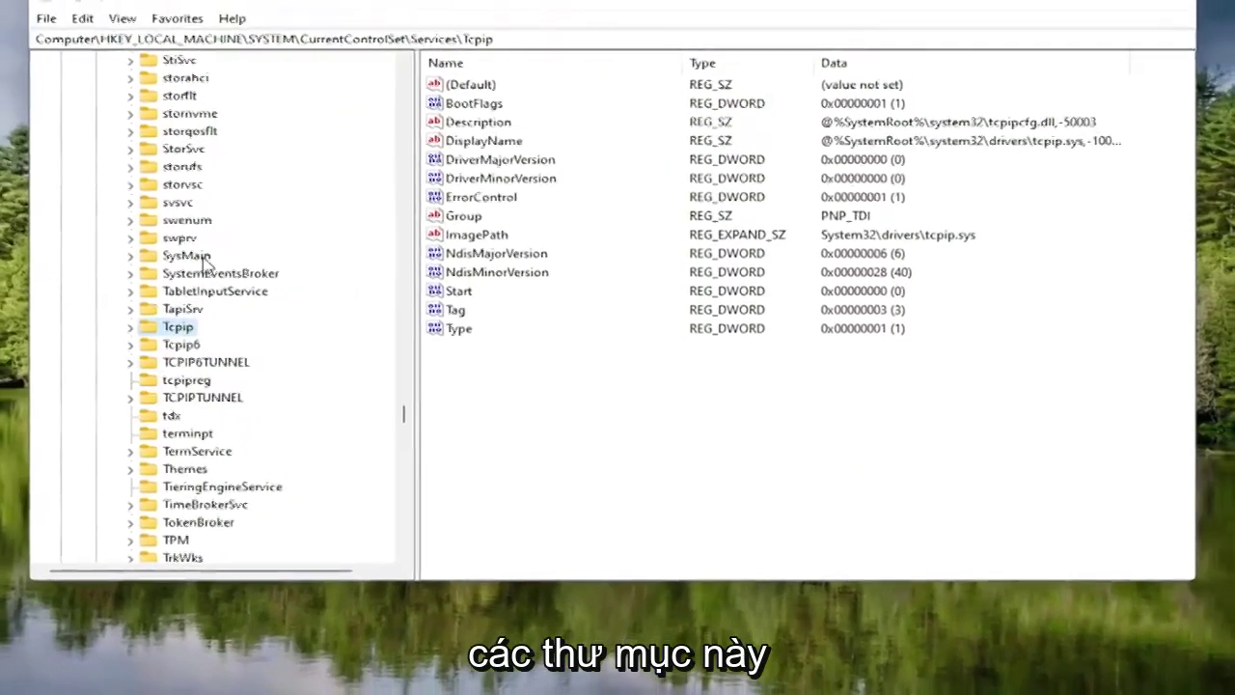
pyautogui.scroll(8, 205, 260)
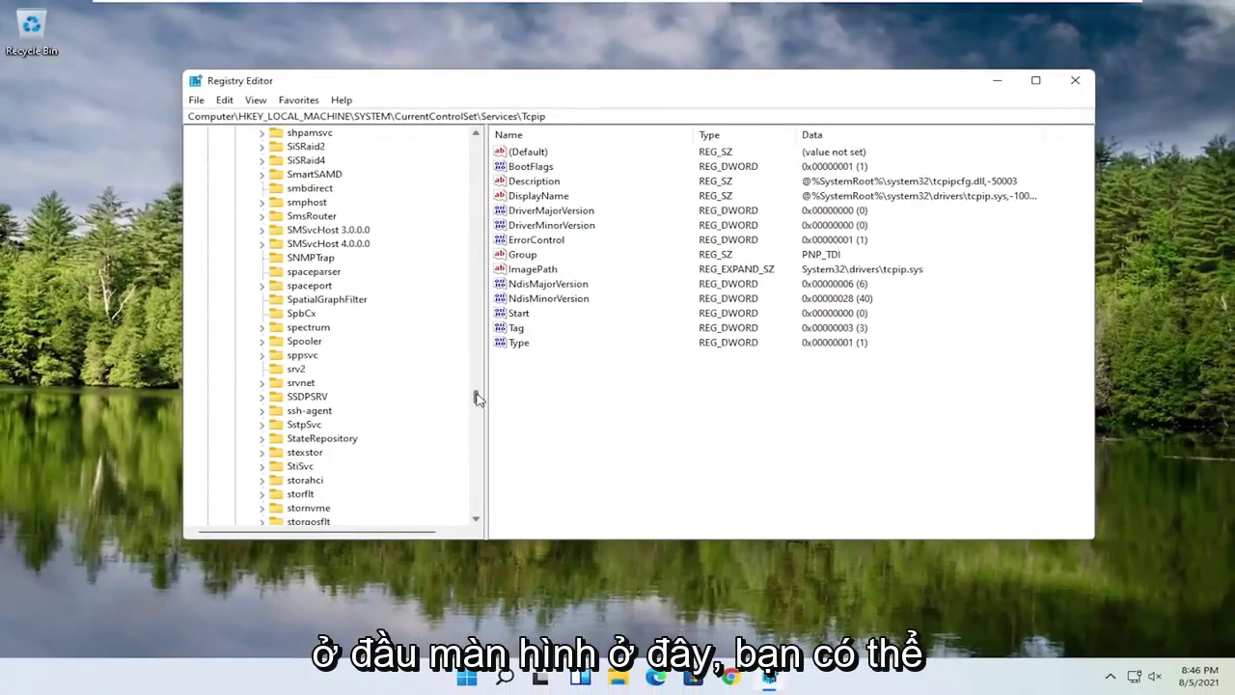
pyautogui.moveTo(476, 399); pyautogui.dragTo(473, 135)
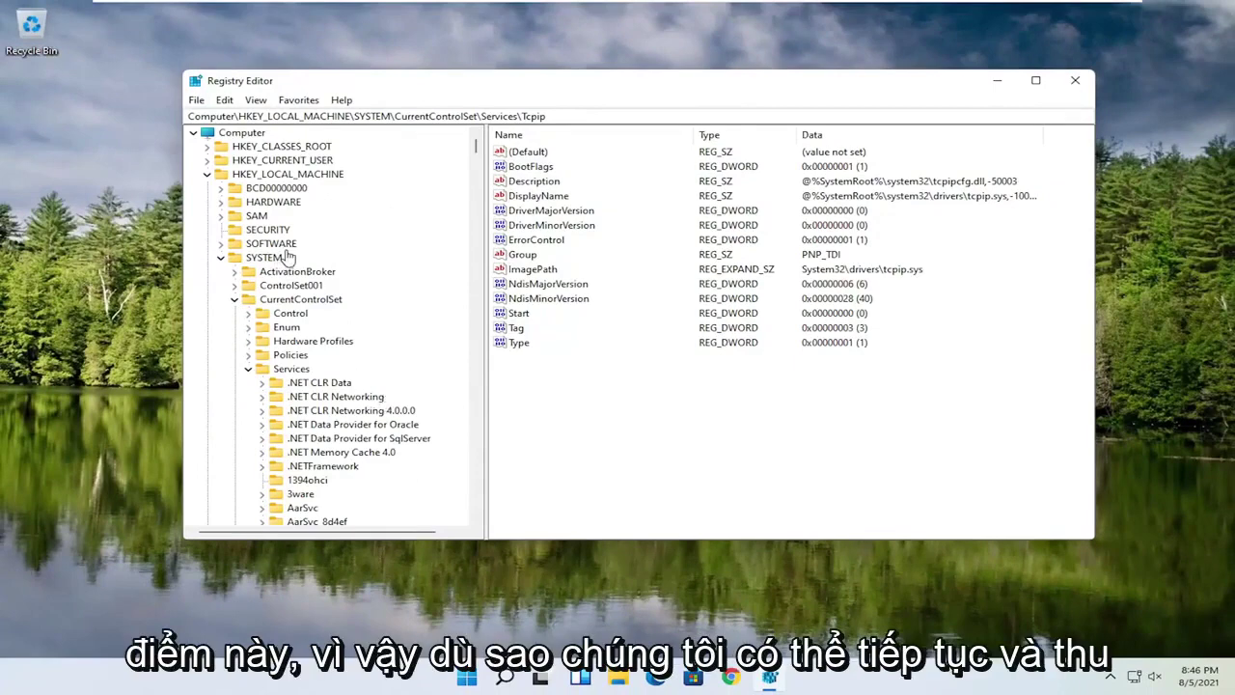
pyautogui.click(249, 370)
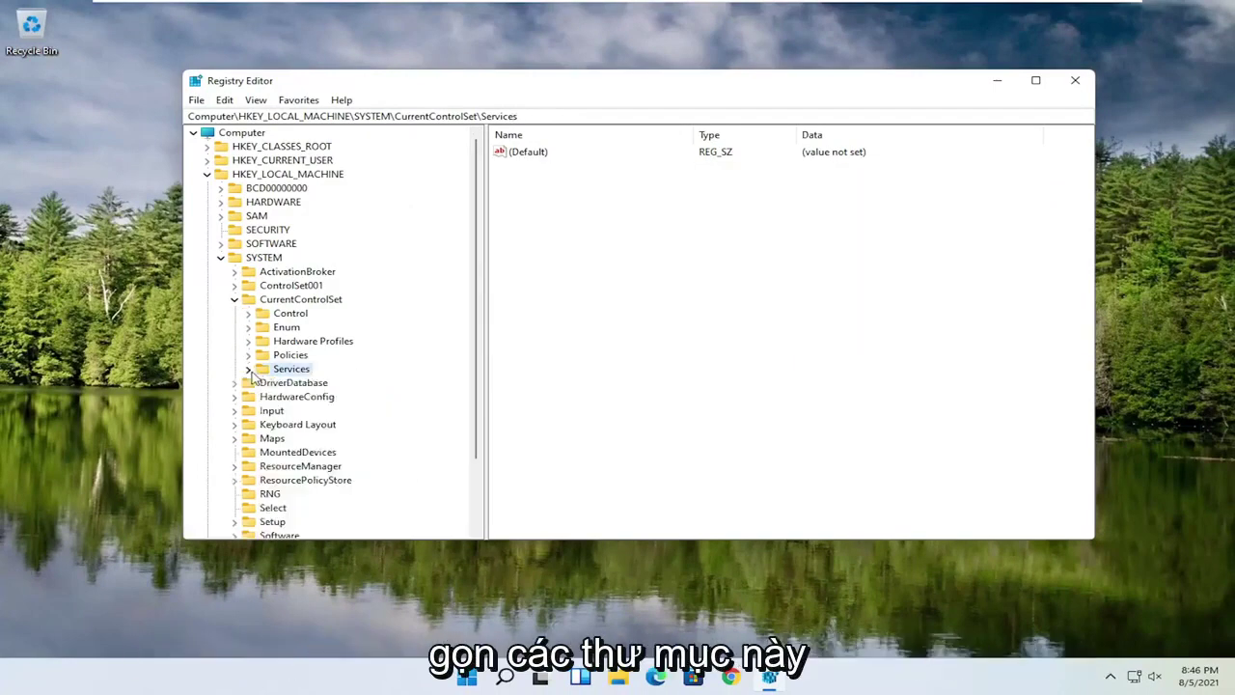
pyautogui.click(235, 299)
pyautogui.click(221, 257)
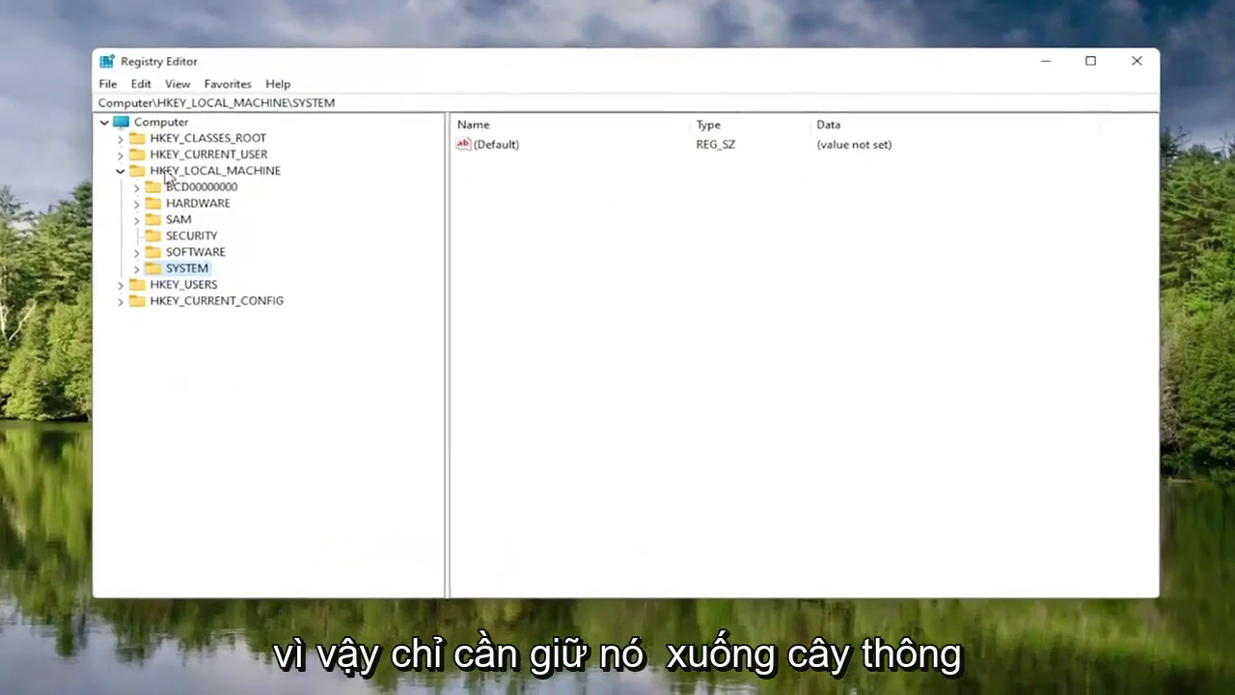
# Step: Expand HKEY_LOCAL_MACHINE\SOFTWARE and its Microsoft subkey
pyautogui.click(223, 175)
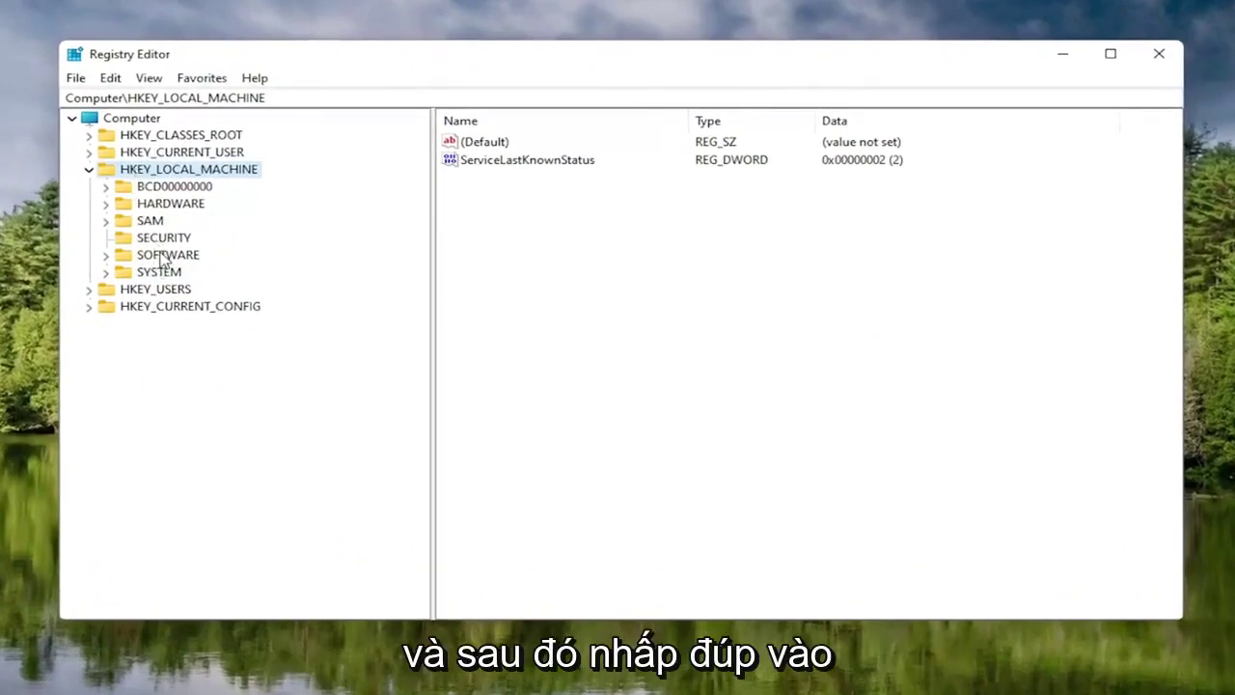
pyautogui.doubleClick(166, 255)
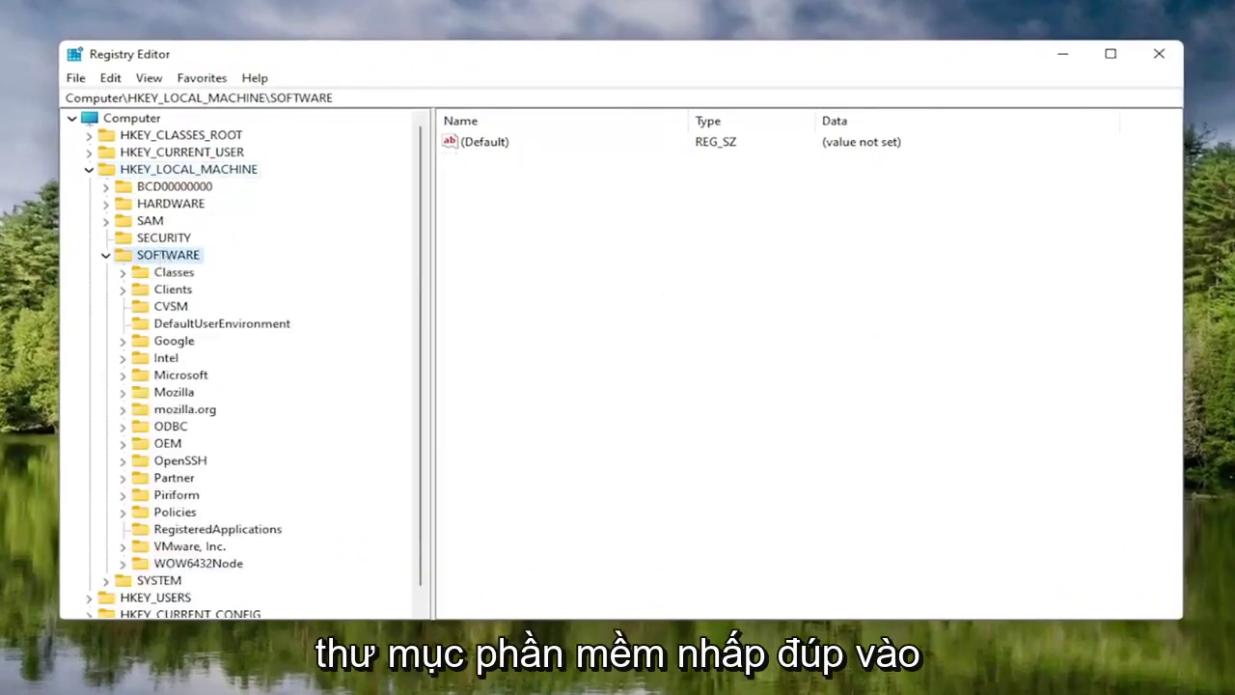
pyautogui.doubleClick(174, 376)
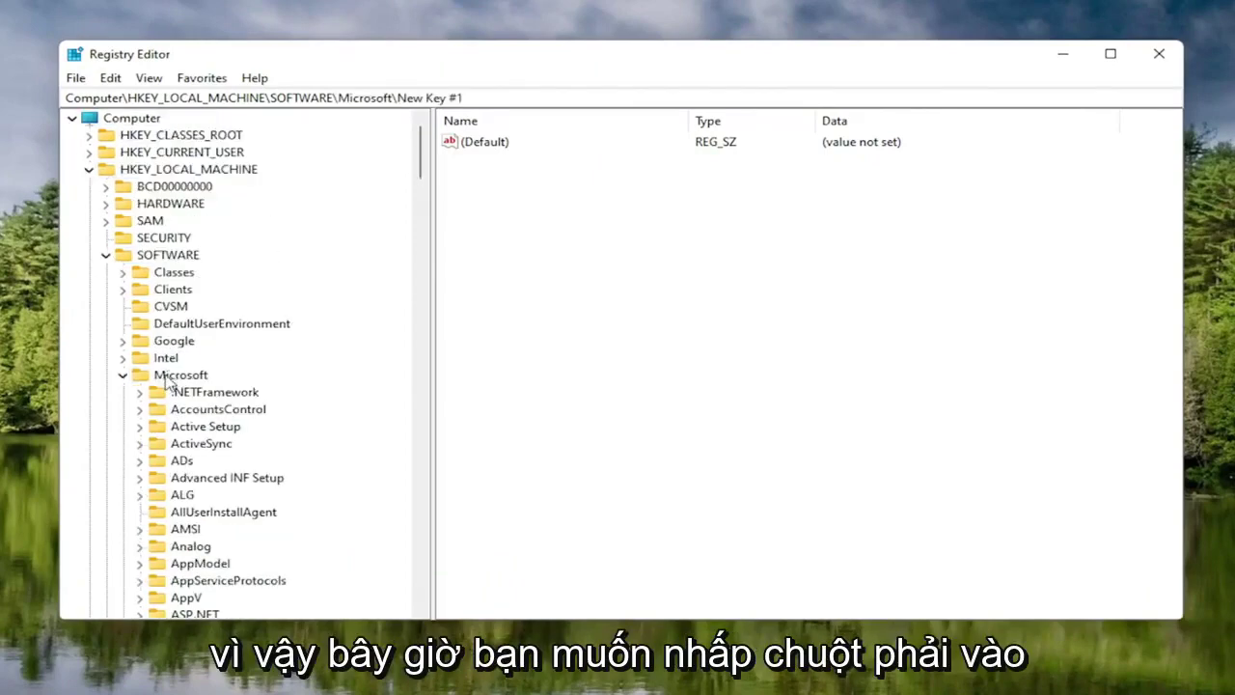
# Step: Add a new subkey under Microsoft and delete the leftover New Key #1
pyautogui.rightClick(164, 376)
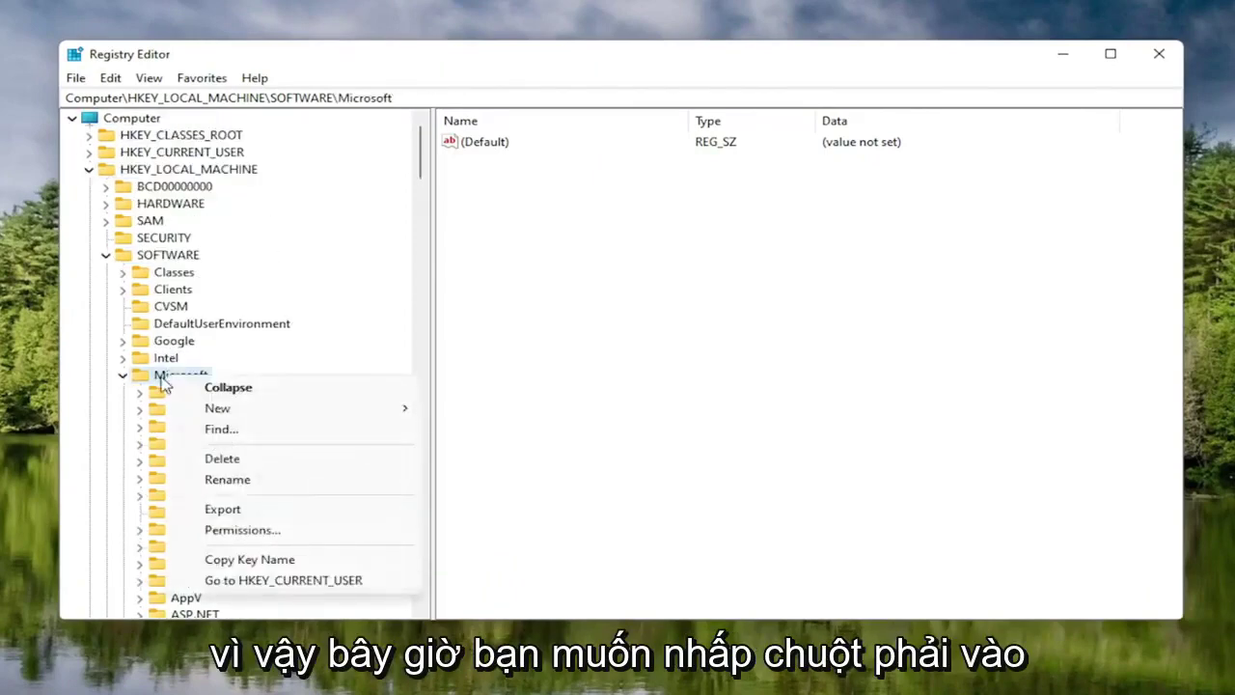
pyautogui.rightClick(170, 374)
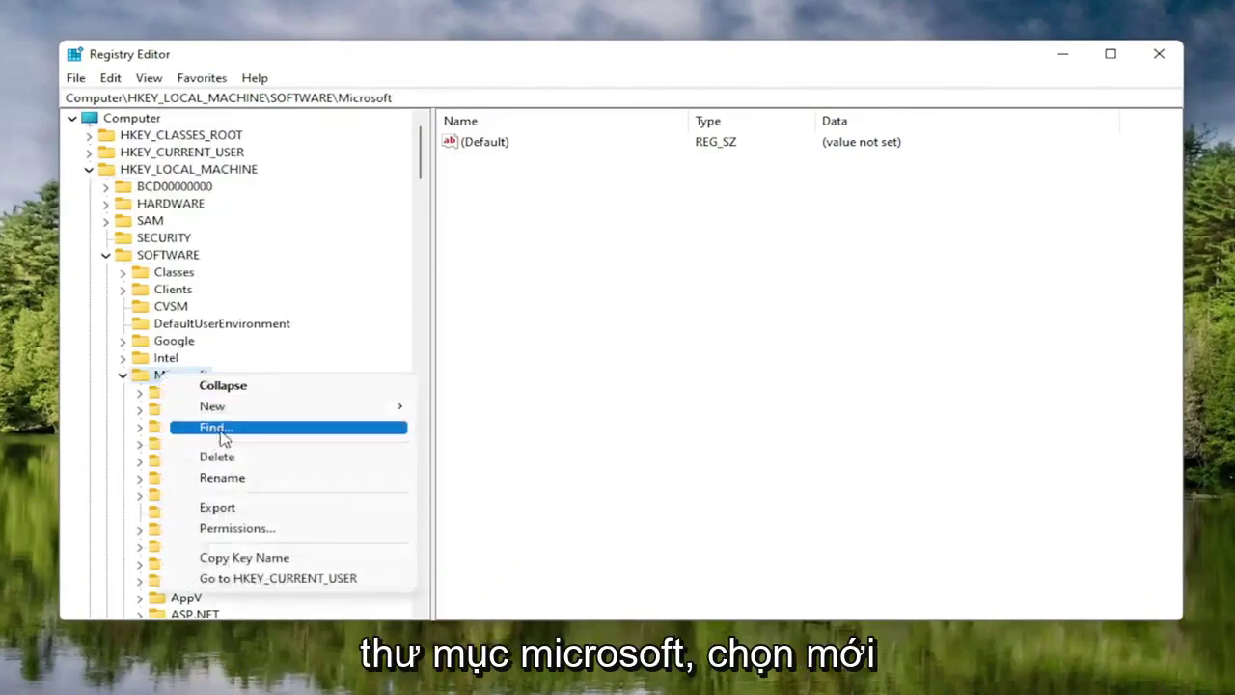
pyautogui.moveTo(229, 406)
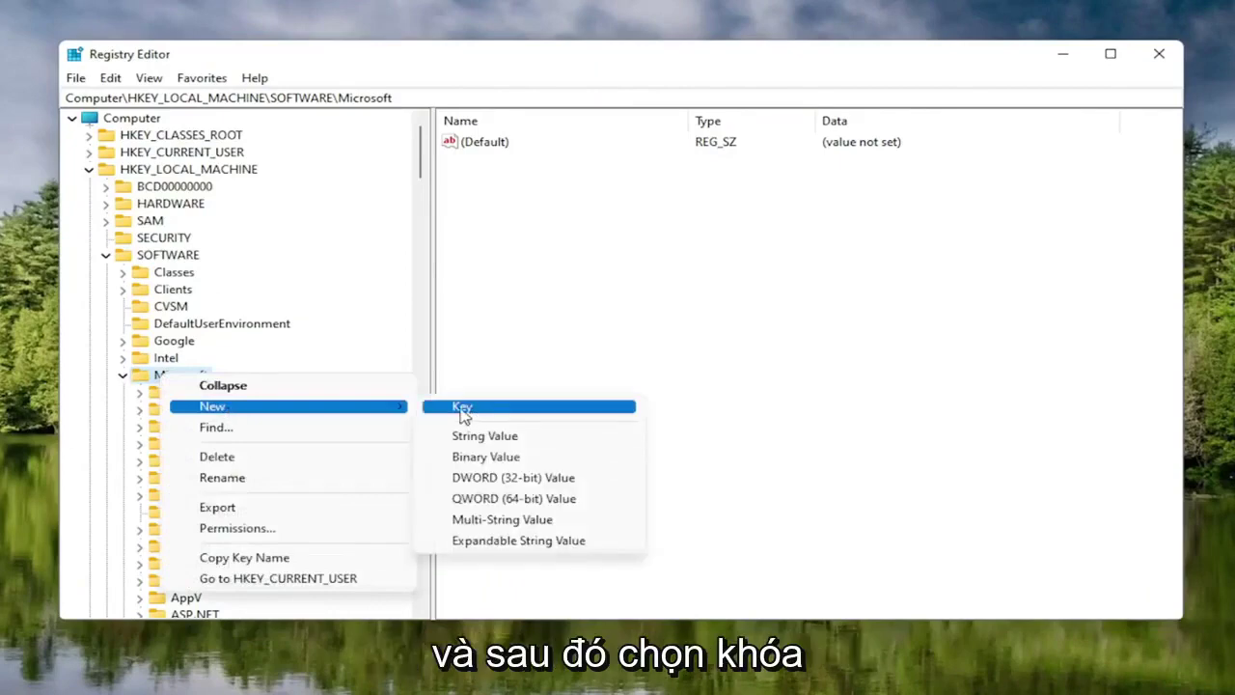
pyautogui.click(461, 407)
pyautogui.scroll(-1, 290, 473)
pyautogui.click(203, 531)
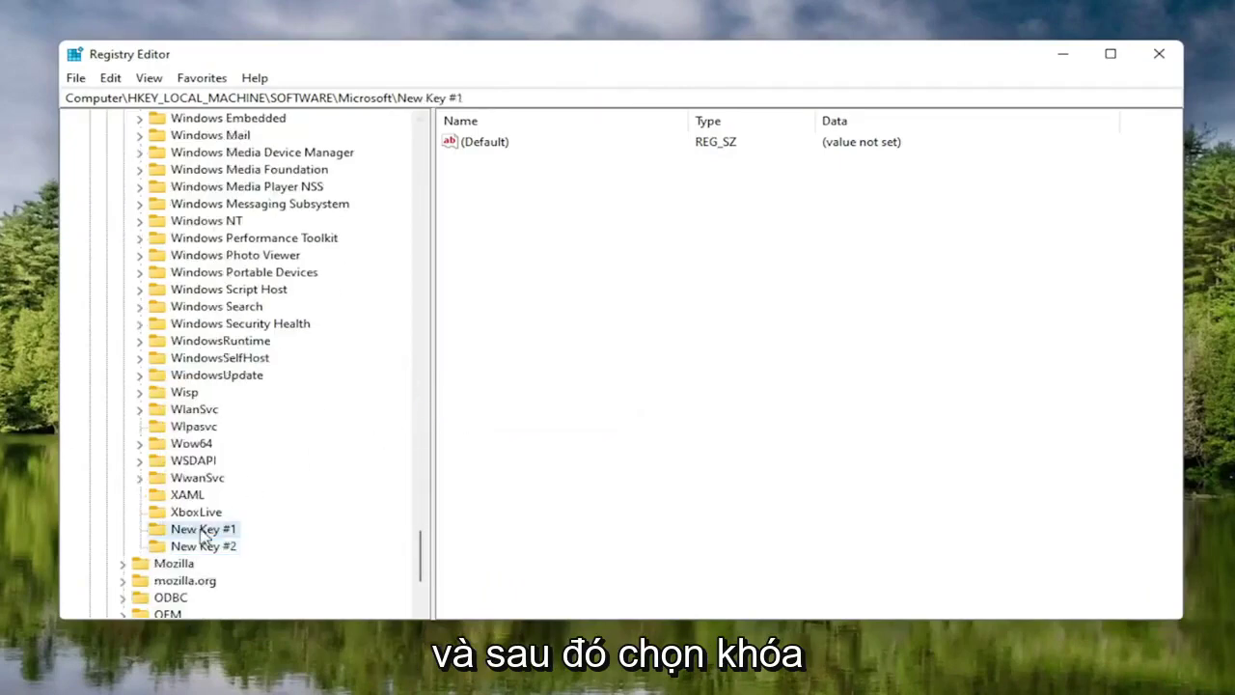
pyautogui.press('Delete')
pyautogui.press('Return')
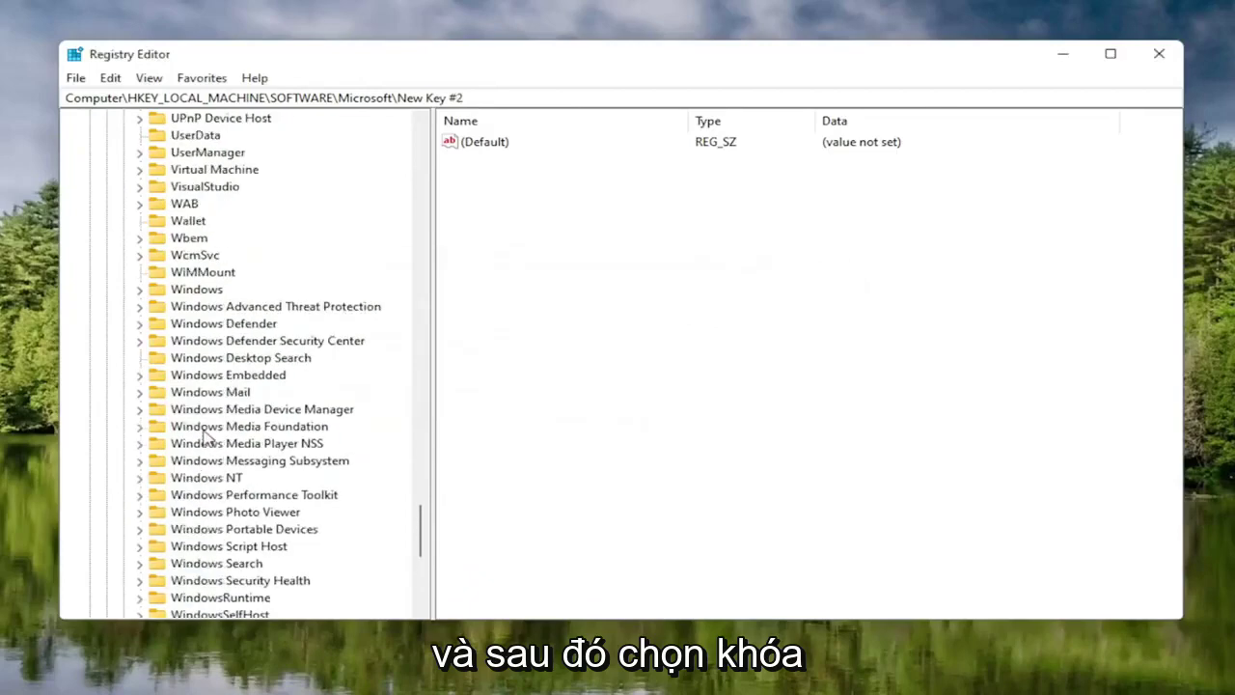
# Step: Rename New Key #2 to New Key #1
pyautogui.rightClick(198, 478)
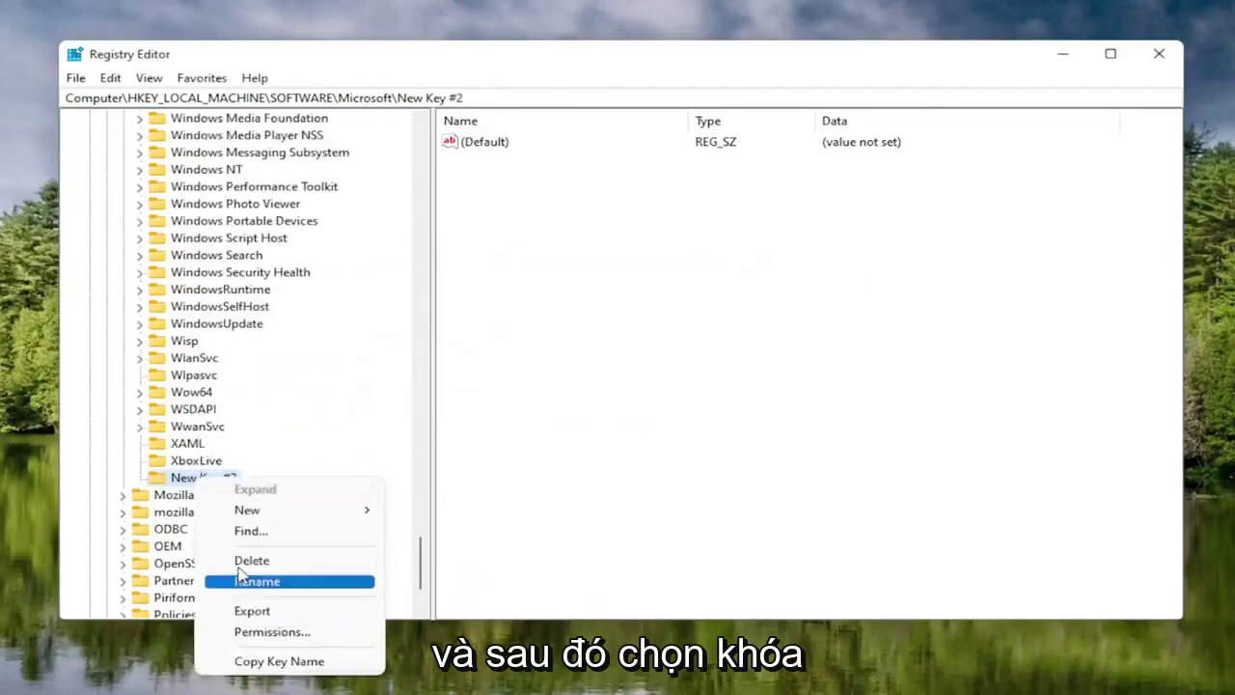
pyautogui.click(256, 581)
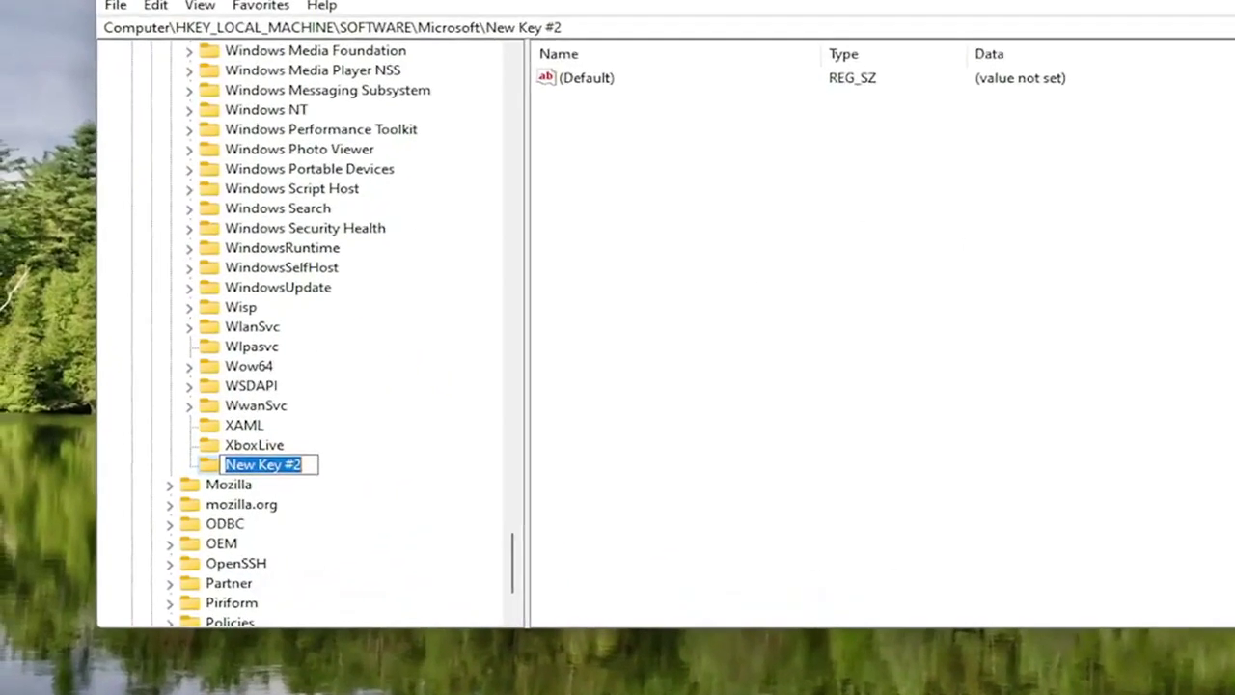
pyautogui.press('End')
pyautogui.write('1')
pyautogui.press('Left')
pyautogui.press('BackSpace')
pyautogui.press('Return')
# Step: Try renaming New Key #1 to MSMQ, which fails because MSMQ already exists
pyautogui.scroll(5, 384, 242)
pyautogui.scroll(-6, 376, 414)
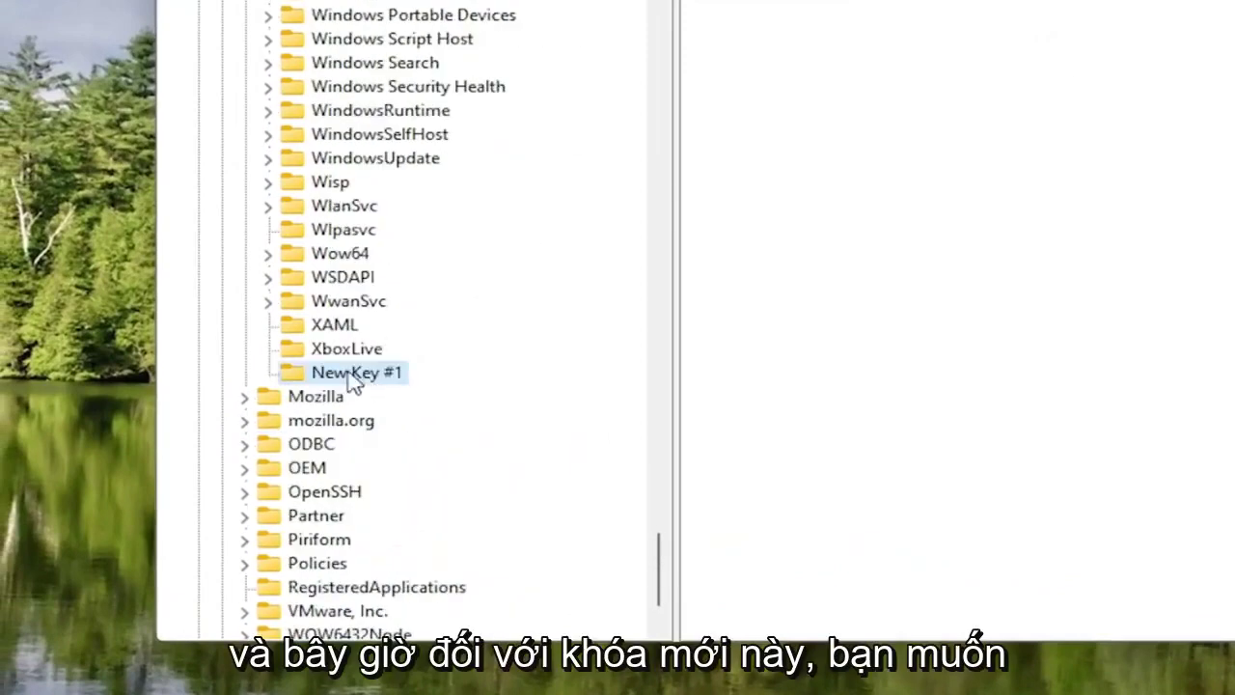
pyautogui.rightClick(354, 379)
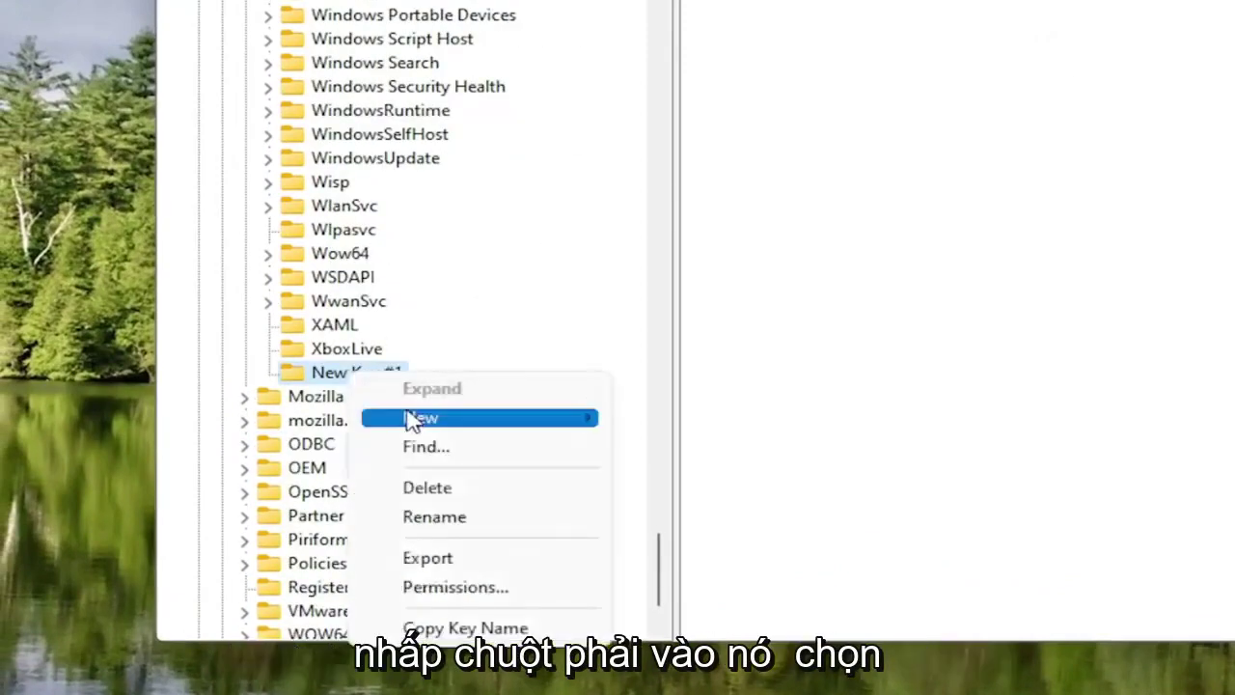
pyautogui.click(435, 517)
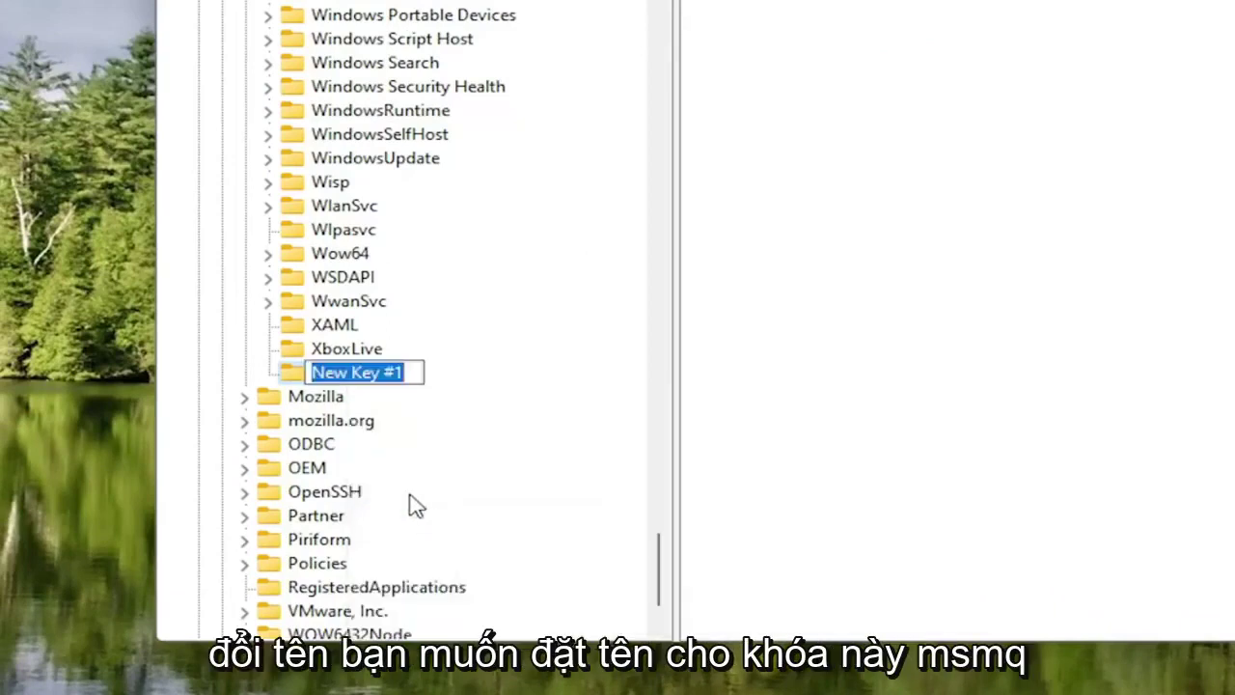
pyautogui.write('MSMQ')
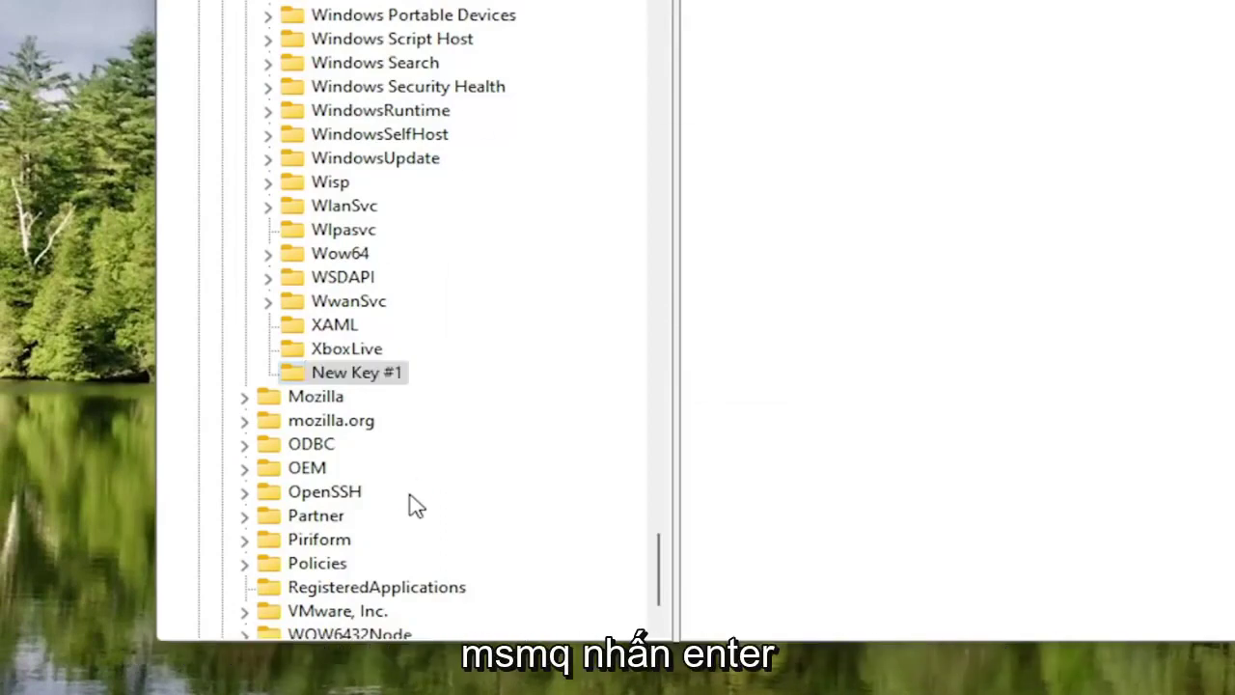
pyautogui.press('Return')
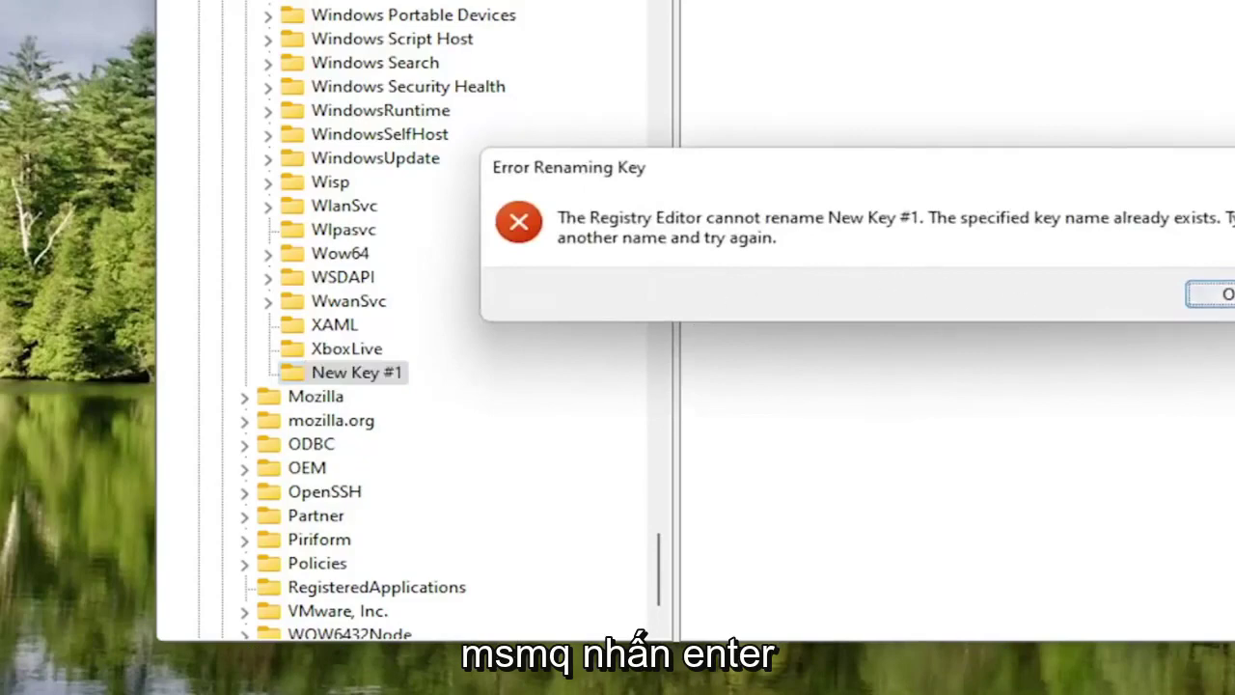
# Step: Dismiss the rename error and delete the unneeded New Key #1
pyautogui.press('Return')
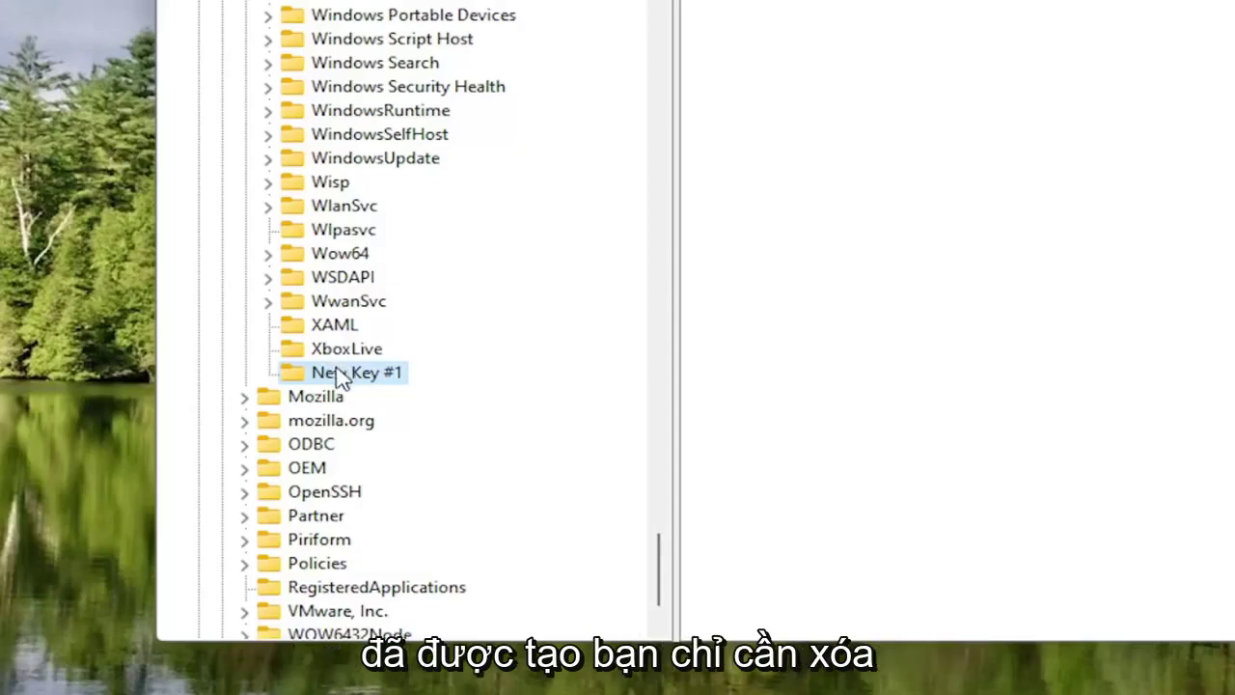
pyautogui.press('Delete')
pyautogui.press('Return')
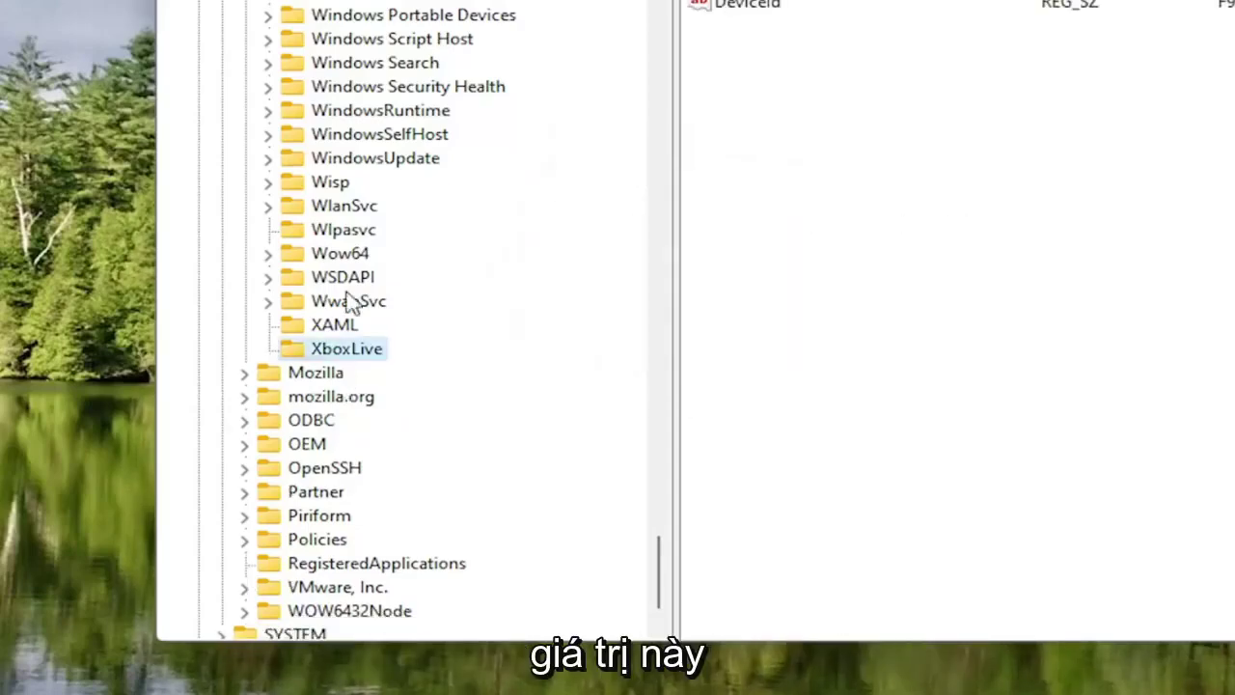
# Step: Open the existing Microsoft\MSMQ key
pyautogui.scroll(7, 352, 304)
pyautogui.scroll(7, 352, 304)
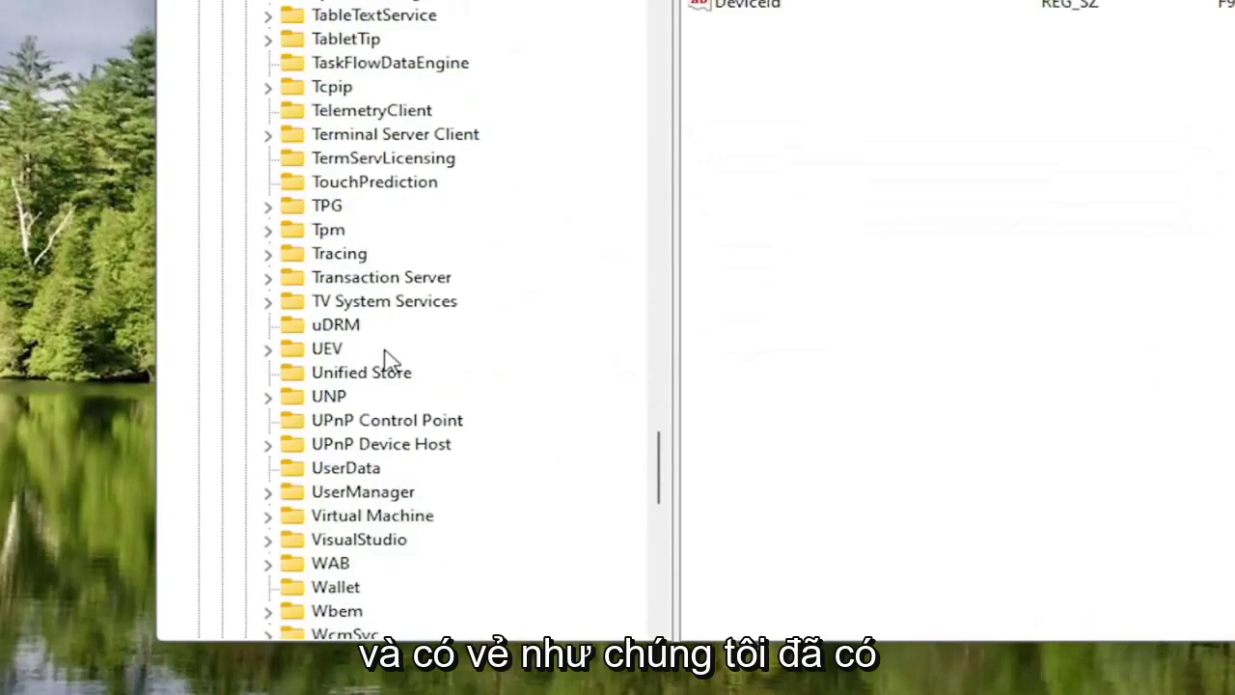
pyautogui.scroll(9, 386, 359)
pyautogui.scroll(-7, 390, 359)
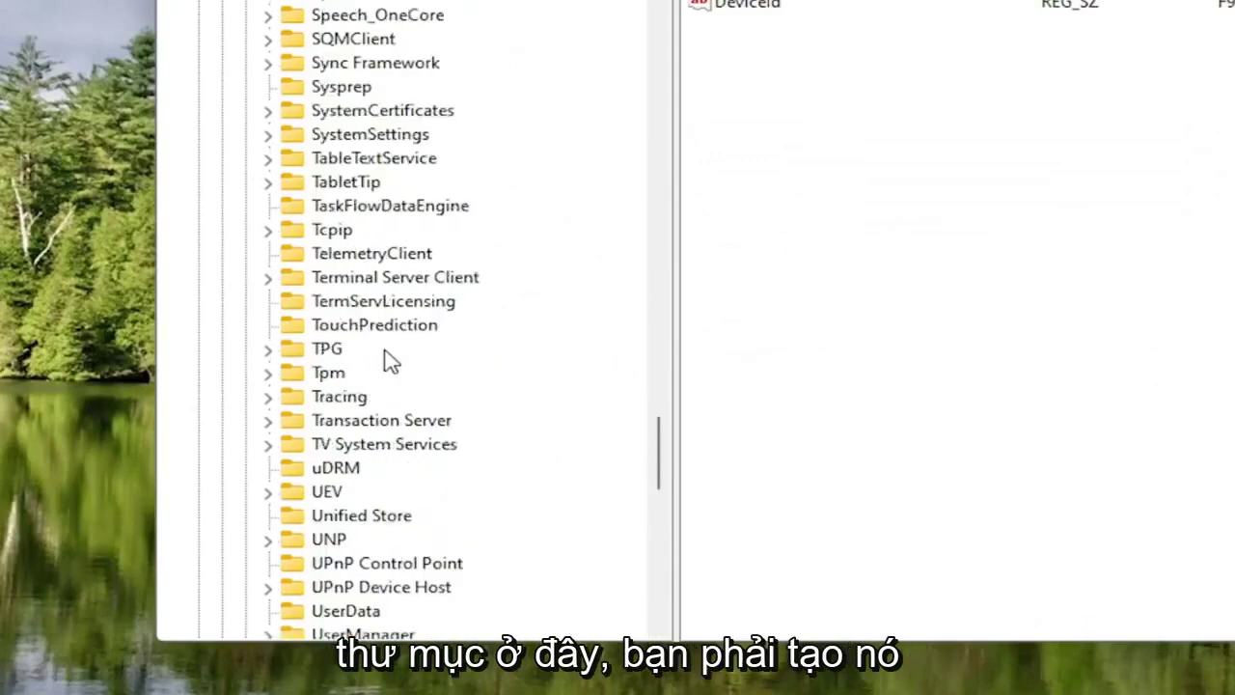
pyautogui.scroll(20, 386, 359)
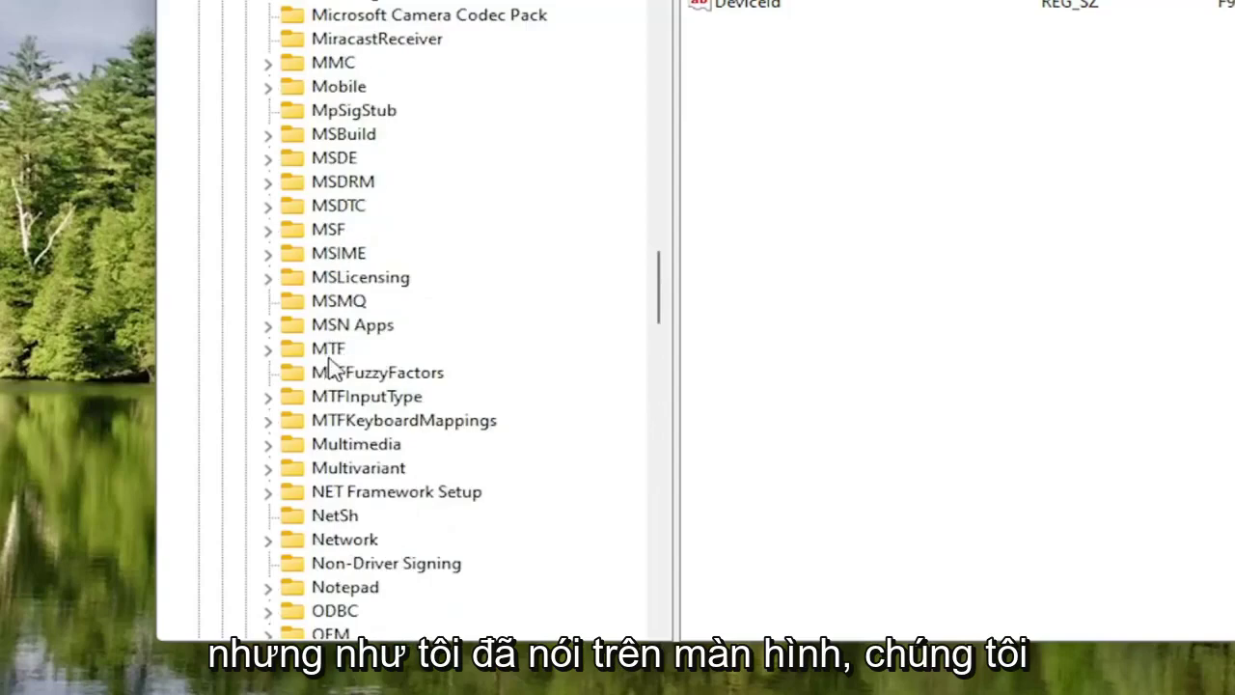
pyautogui.click(328, 303)
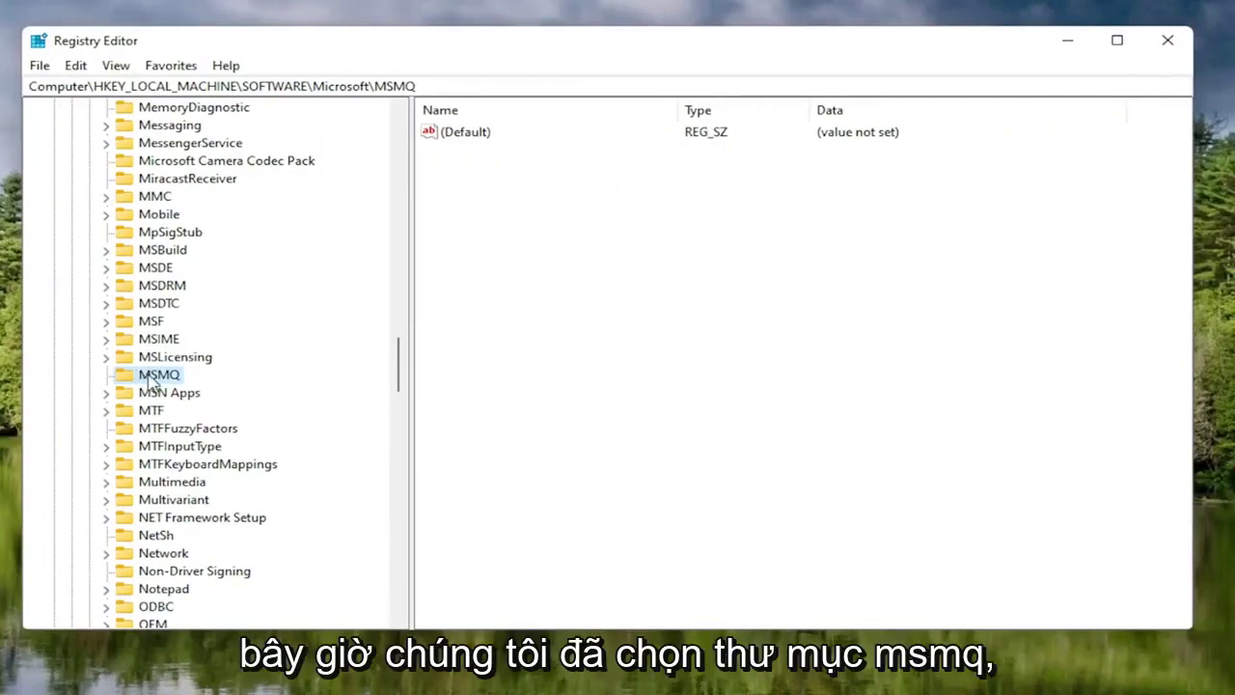
# Step: Create a DWORD (32-bit) value named TCPNoDelay in the MSMQ key
pyautogui.rightClick(613, 201)
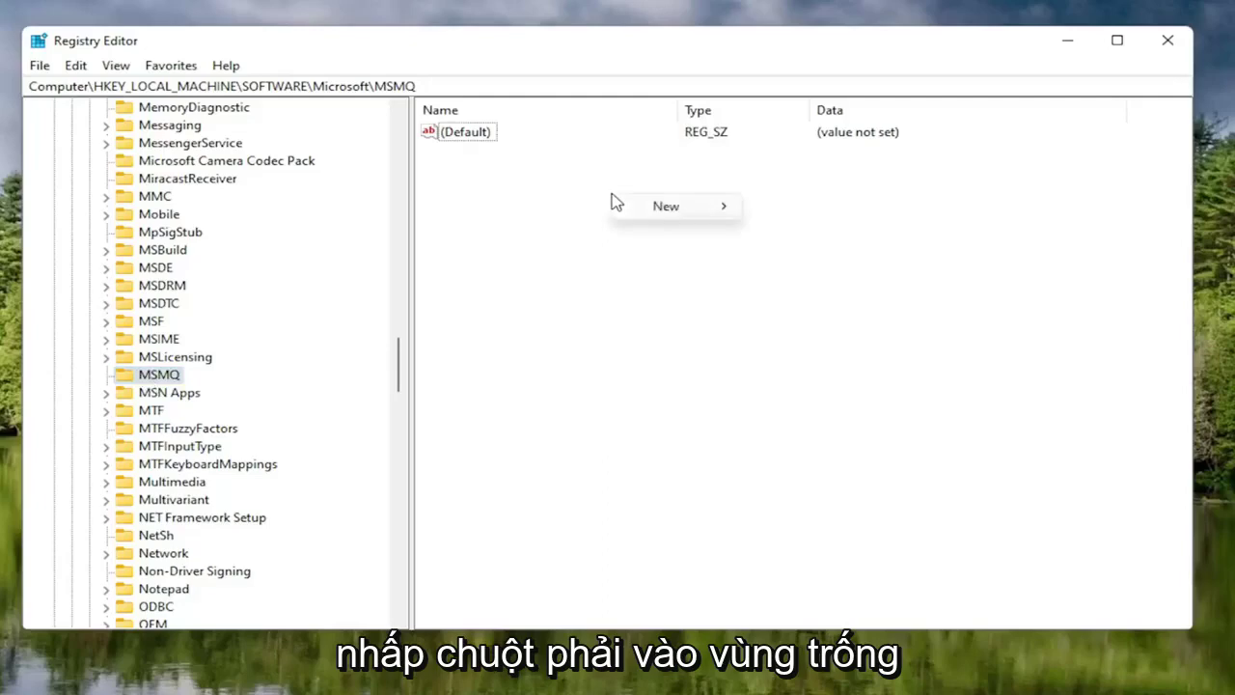
pyautogui.click(687, 208)
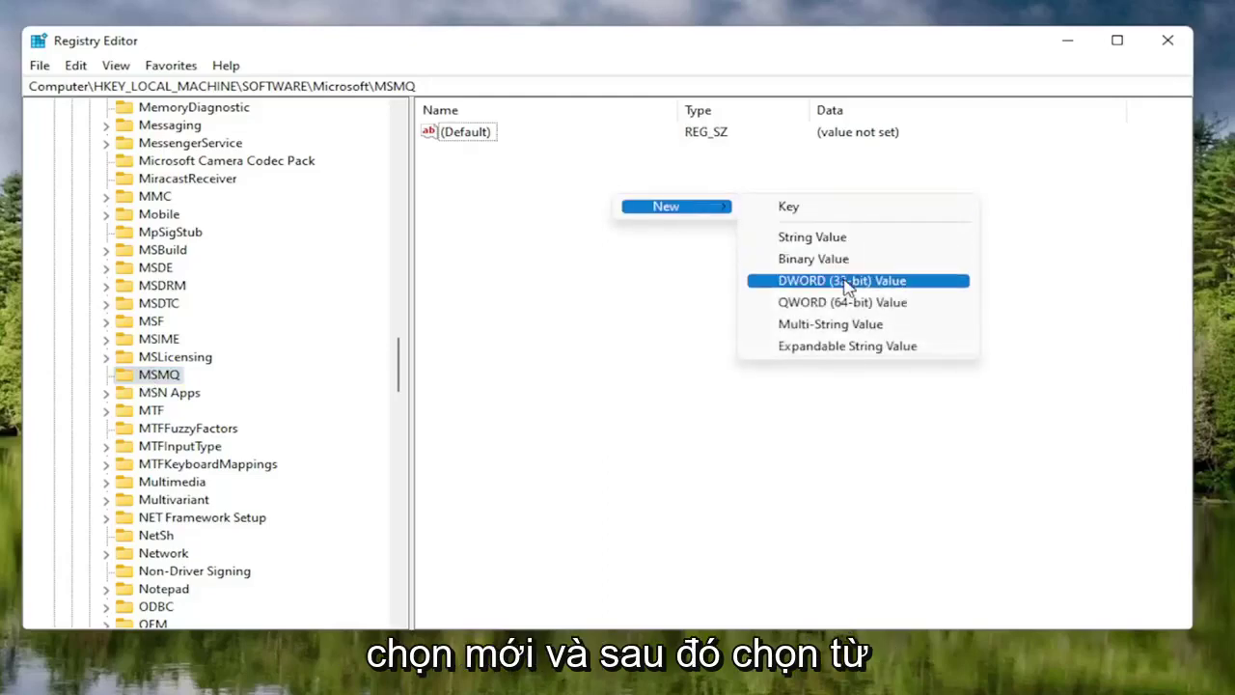
pyautogui.click(843, 282)
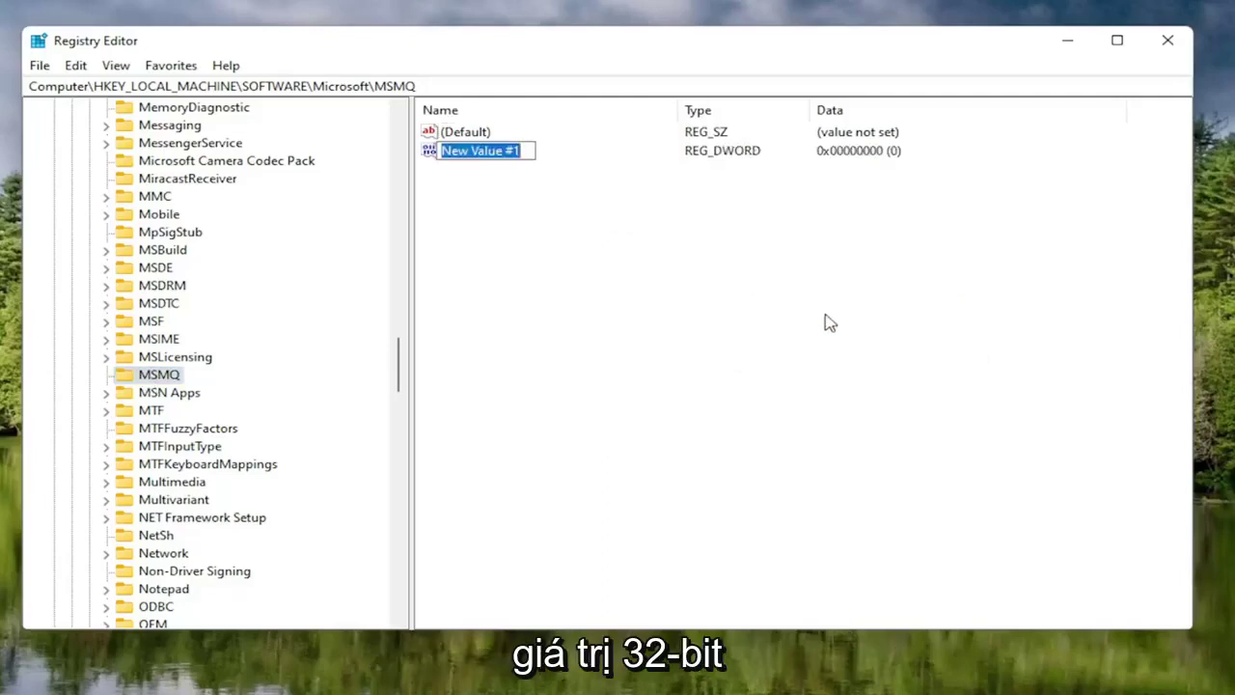
pyautogui.write('TCP')
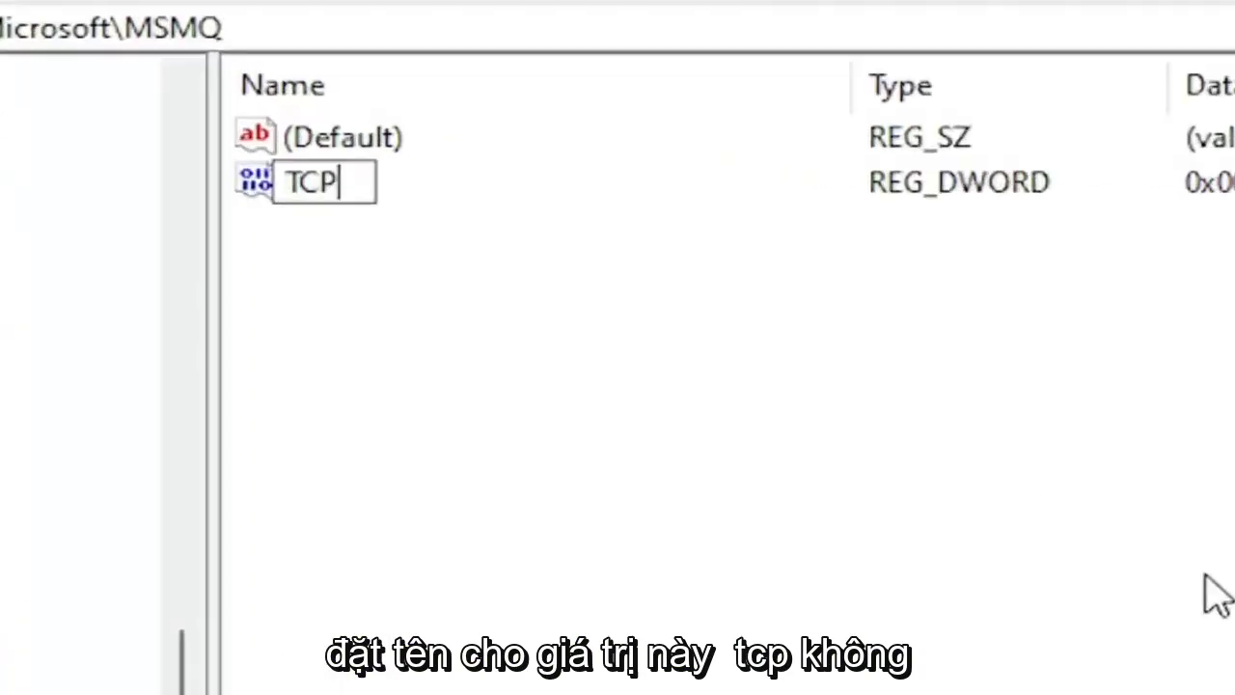
pyautogui.write('NoDelay')
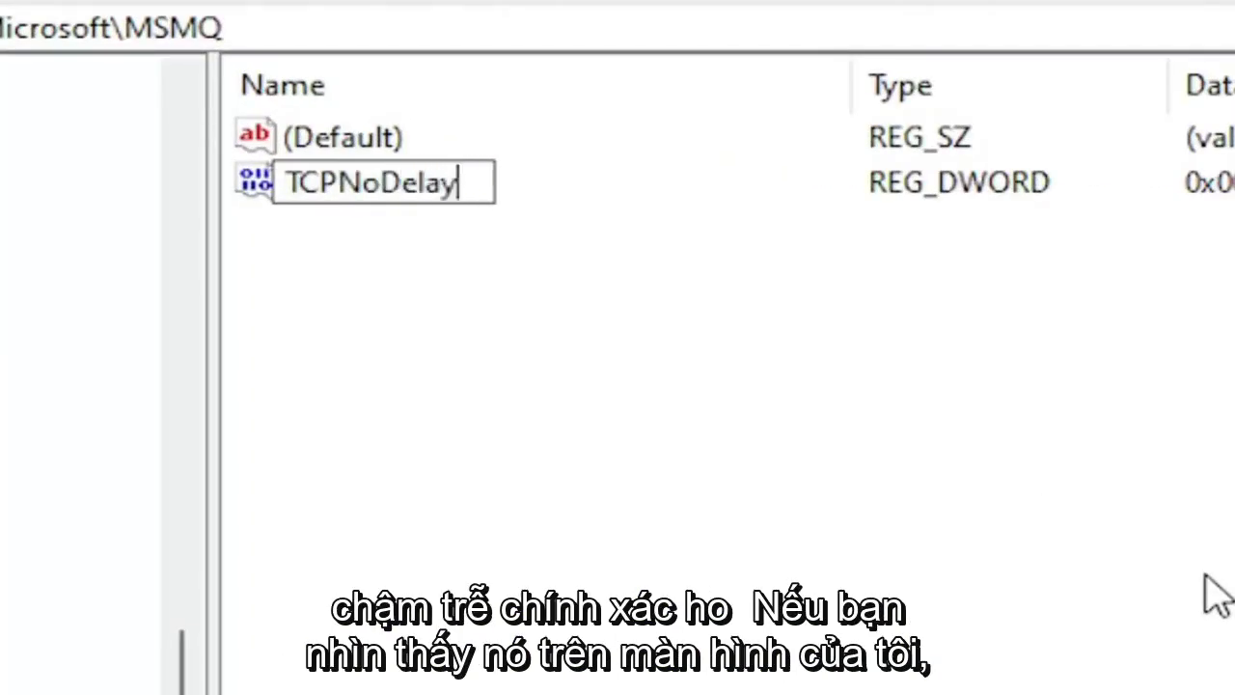
pyautogui.press('Return')
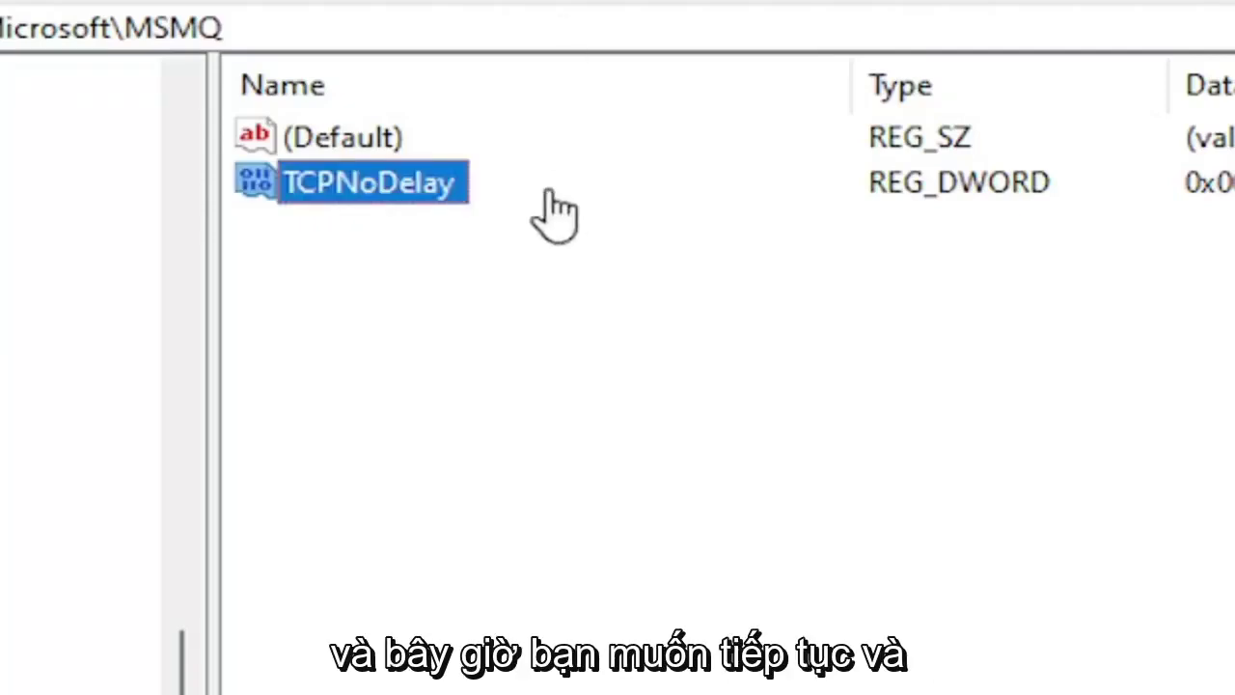
# Step: Set TCPNoDelay's data to 1
pyautogui.doubleClick(417, 188)
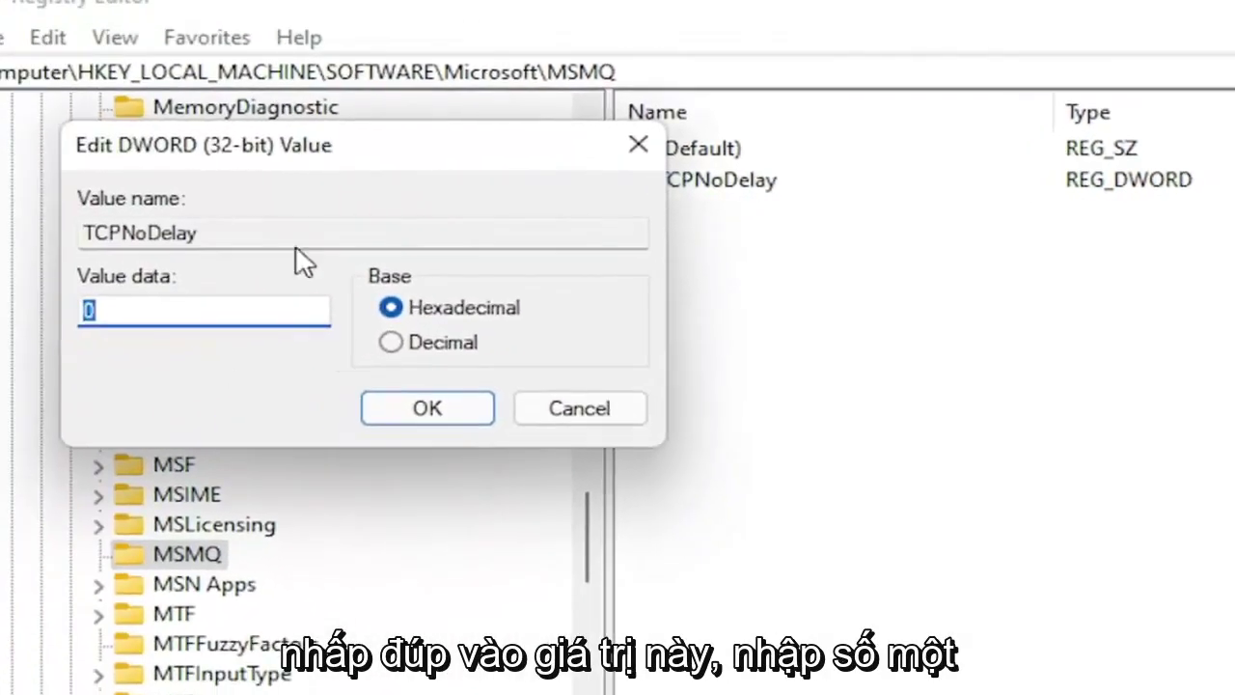
pyautogui.write('1')
pyautogui.click(371, 409)
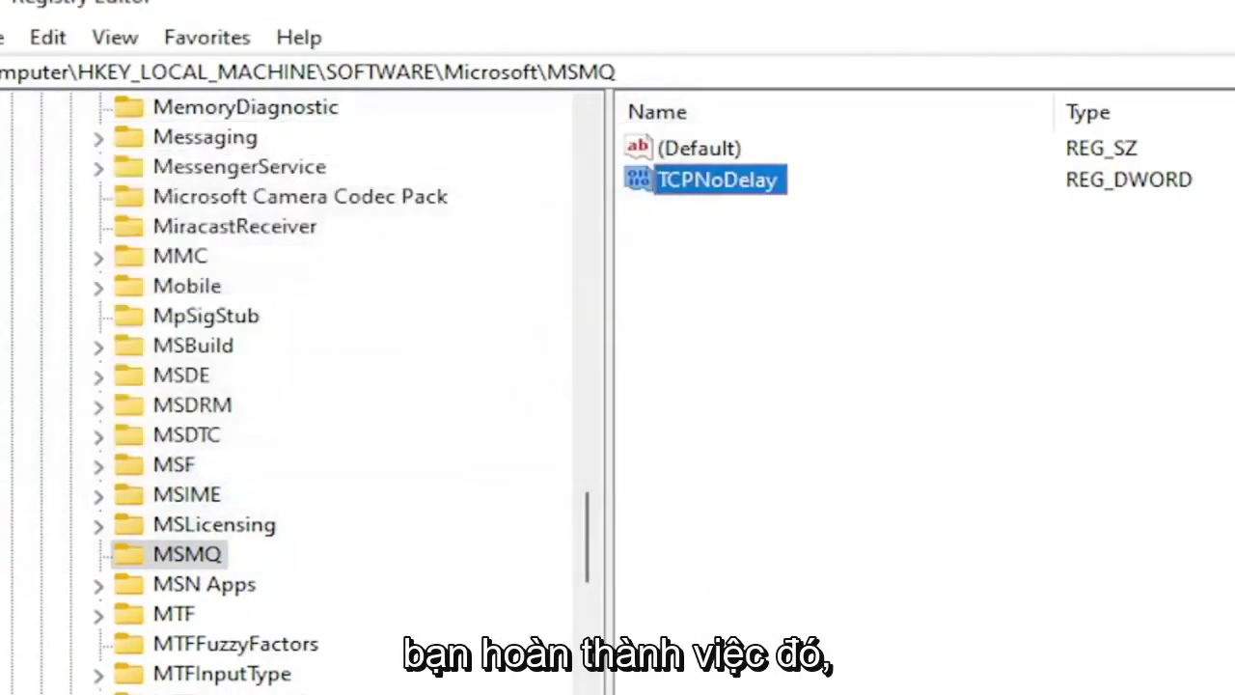